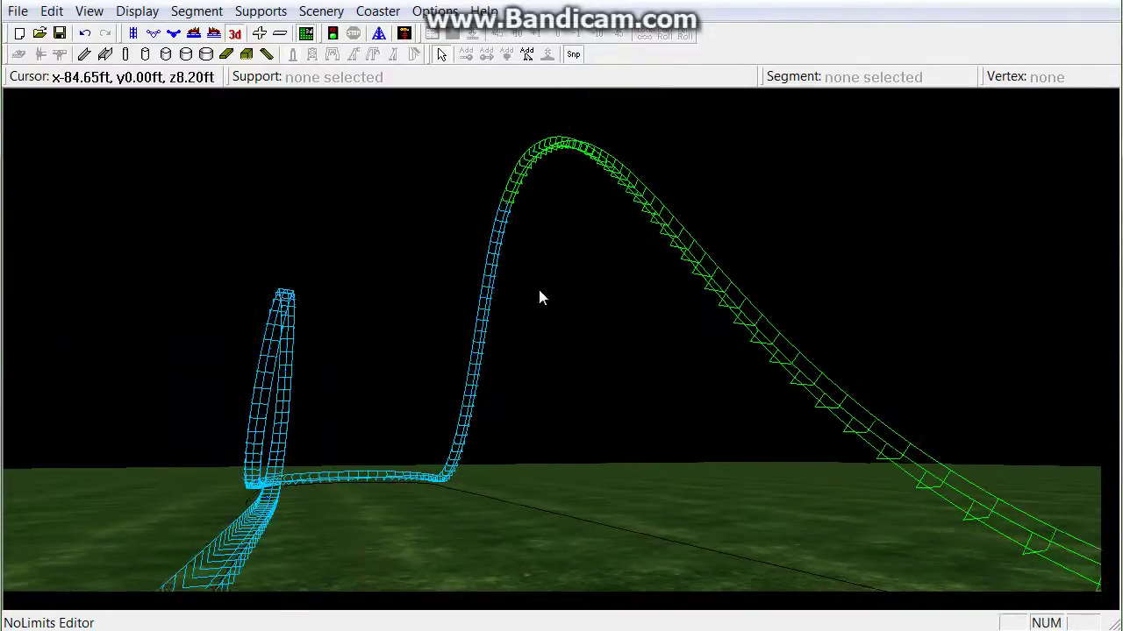
Step: Examine the lift hill, loop, brake run and station of the coaster in the 3D view
{"action": "key", "text": "Up"}
{"action": "key", "text": "Right"}
{"action": "key", "text": "Up"}
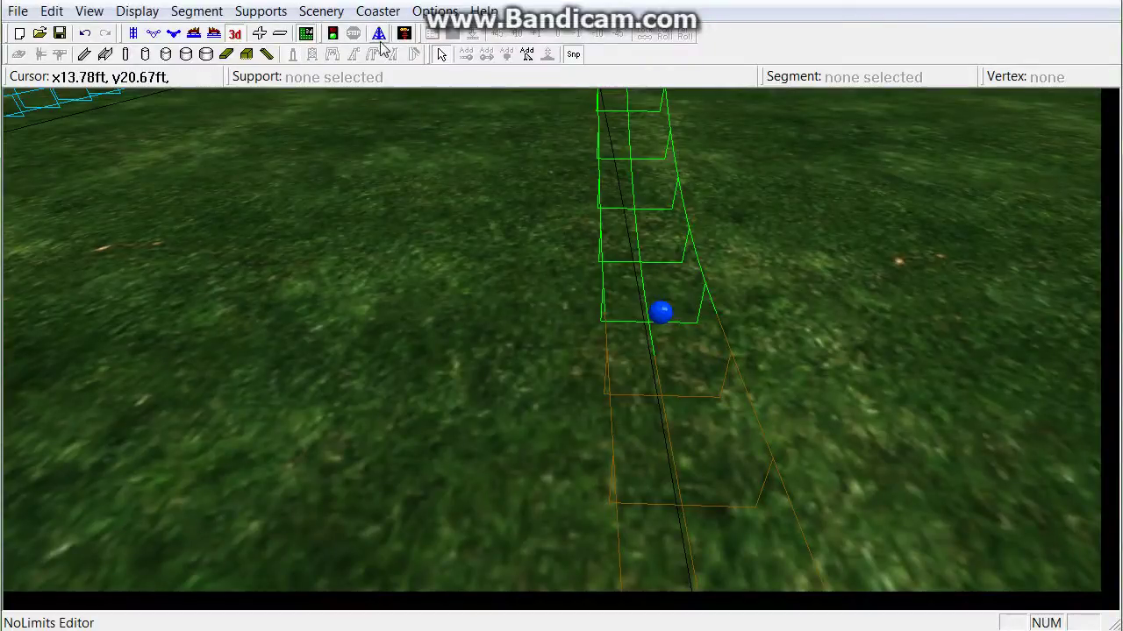
{"action": "left_click", "coordinate": [379, 37]}
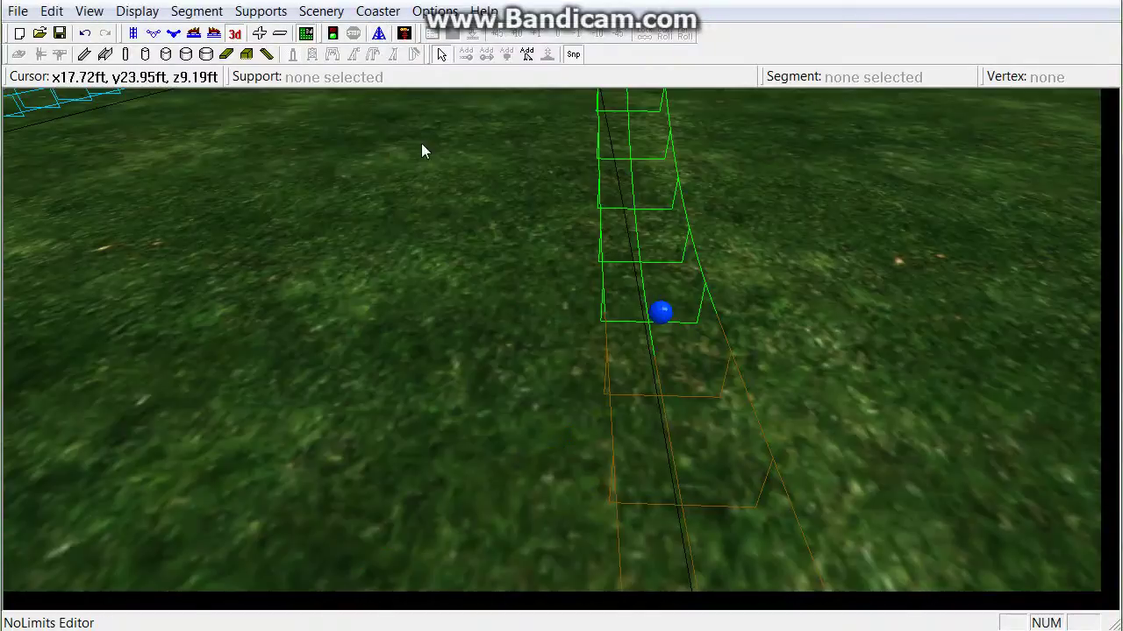
{"action": "key", "text": "Down"}
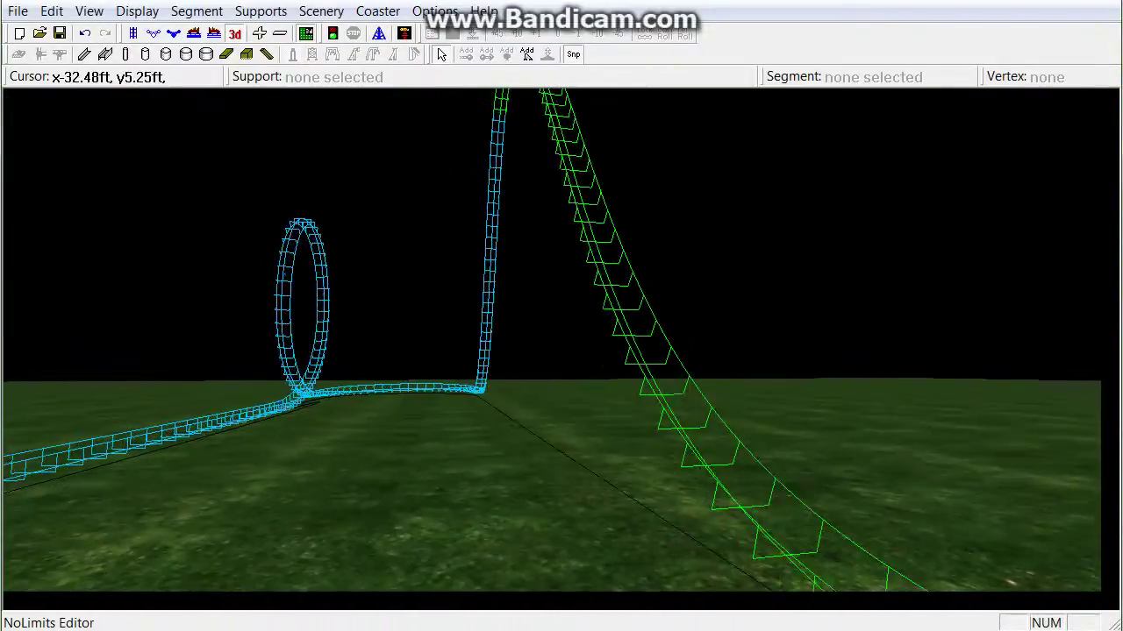
{"action": "key", "text": "Left"}
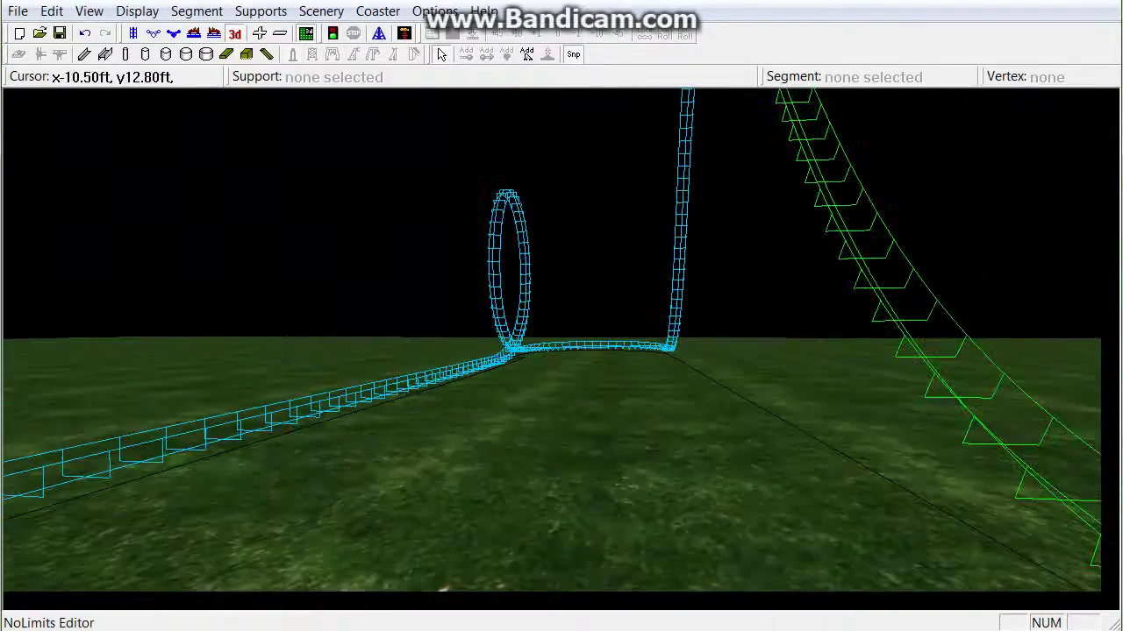
{"action": "key", "text": "Up"}
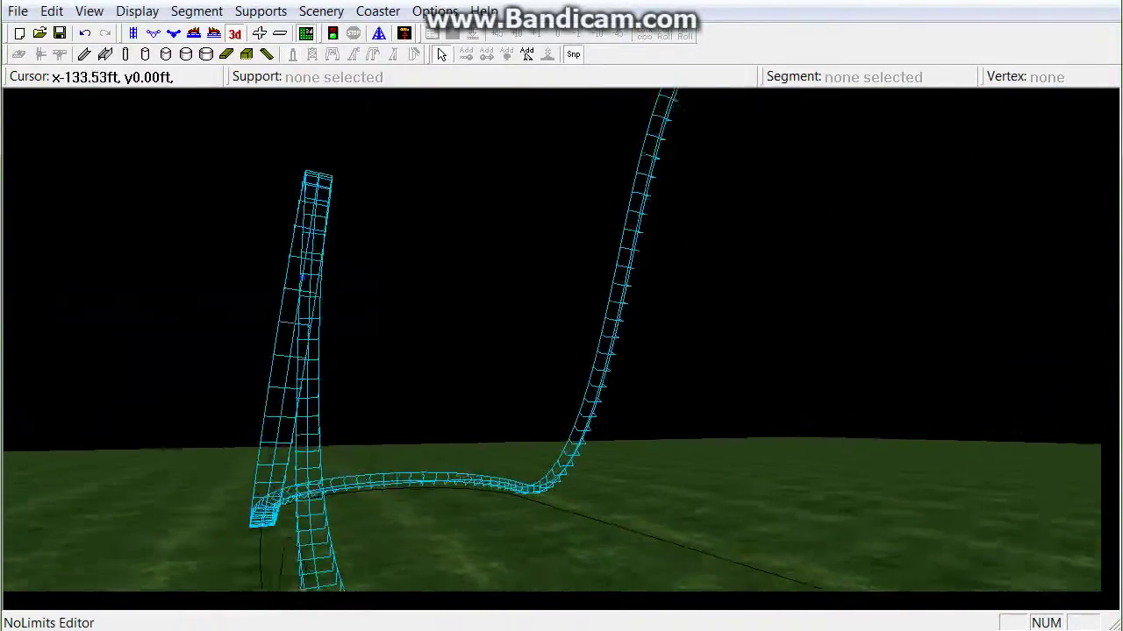
{"action": "key", "text": "Right"}
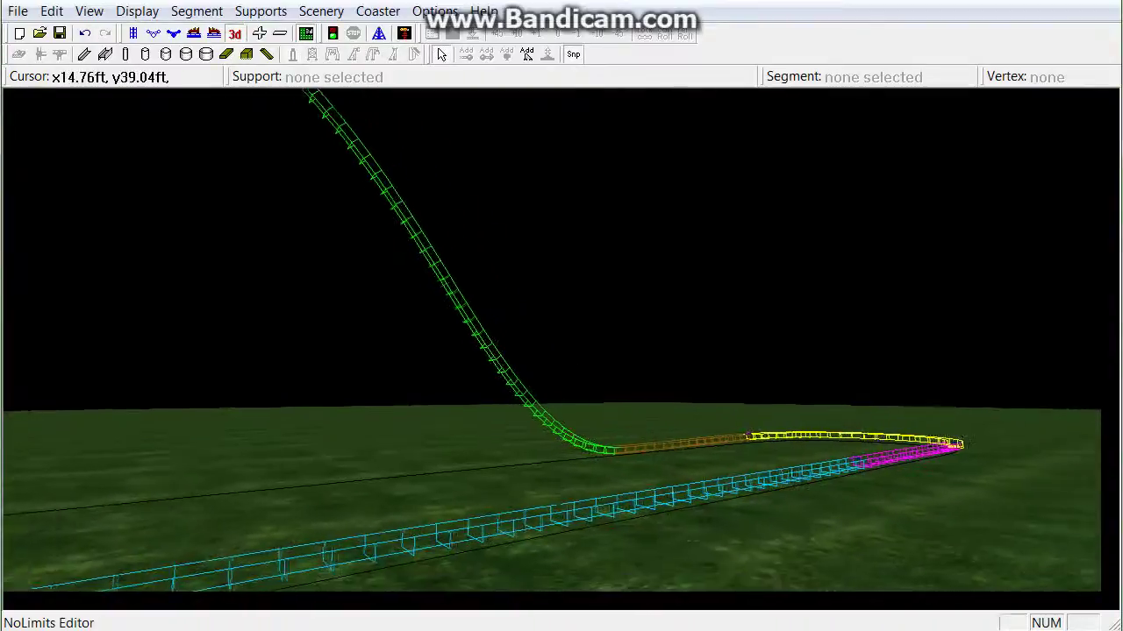
{"action": "key", "text": "Left"}
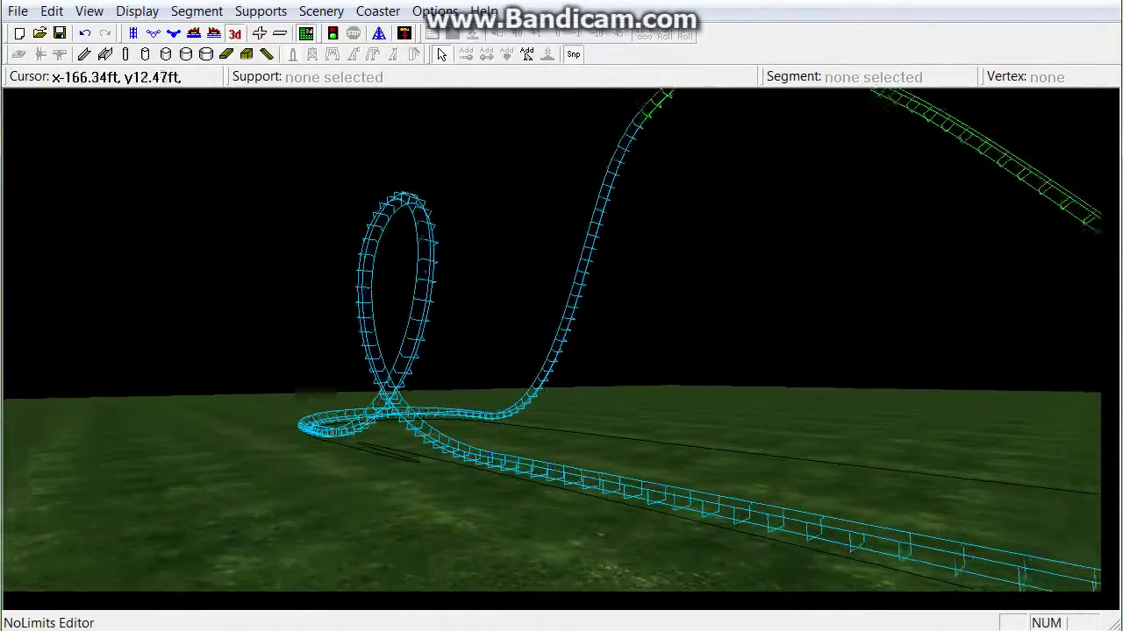
{"action": "key", "text": "Right"}
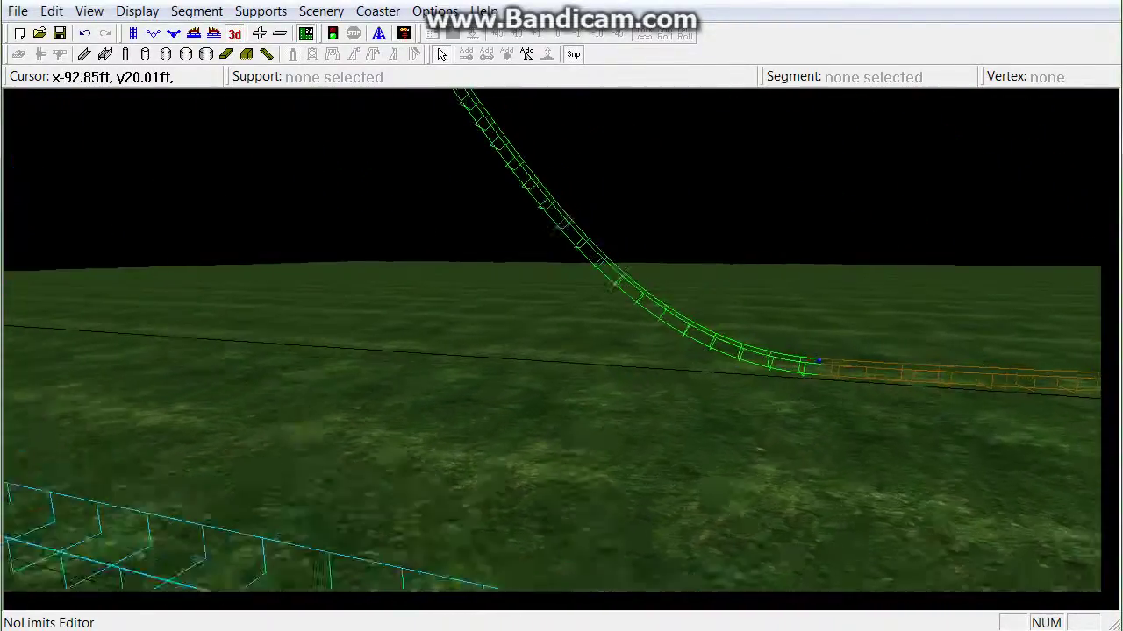
{"action": "key", "text": "Right"}
{"action": "key", "text": "Left"}
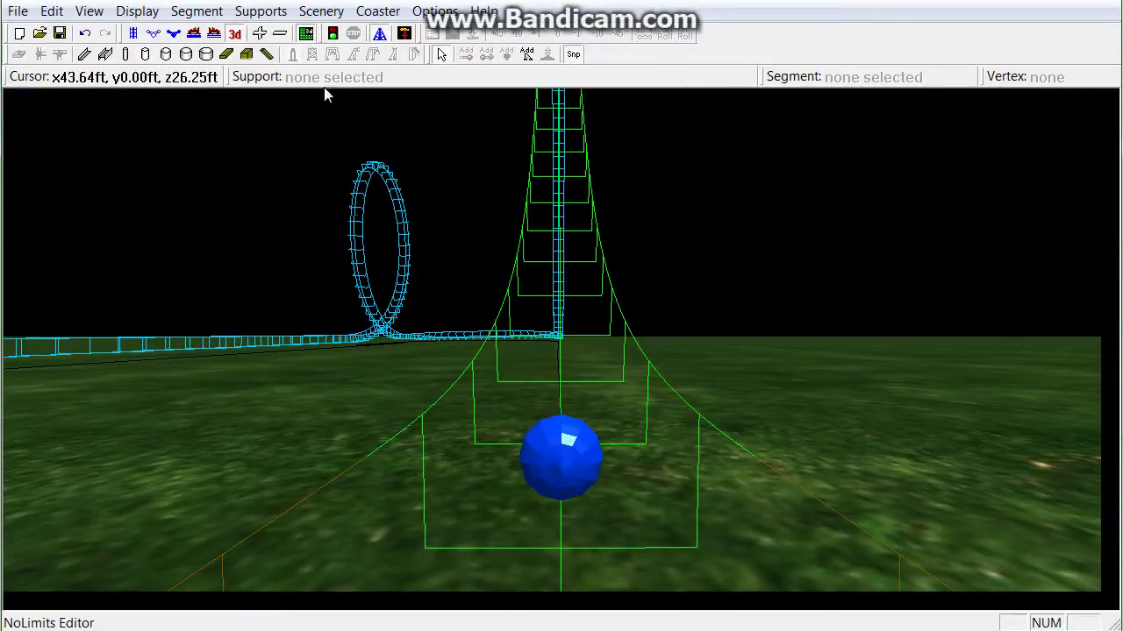
Step: Run a test of the train around the full circuit in 3D, and stop it back near the station
{"action": "left_click", "coordinate": [331, 35]}
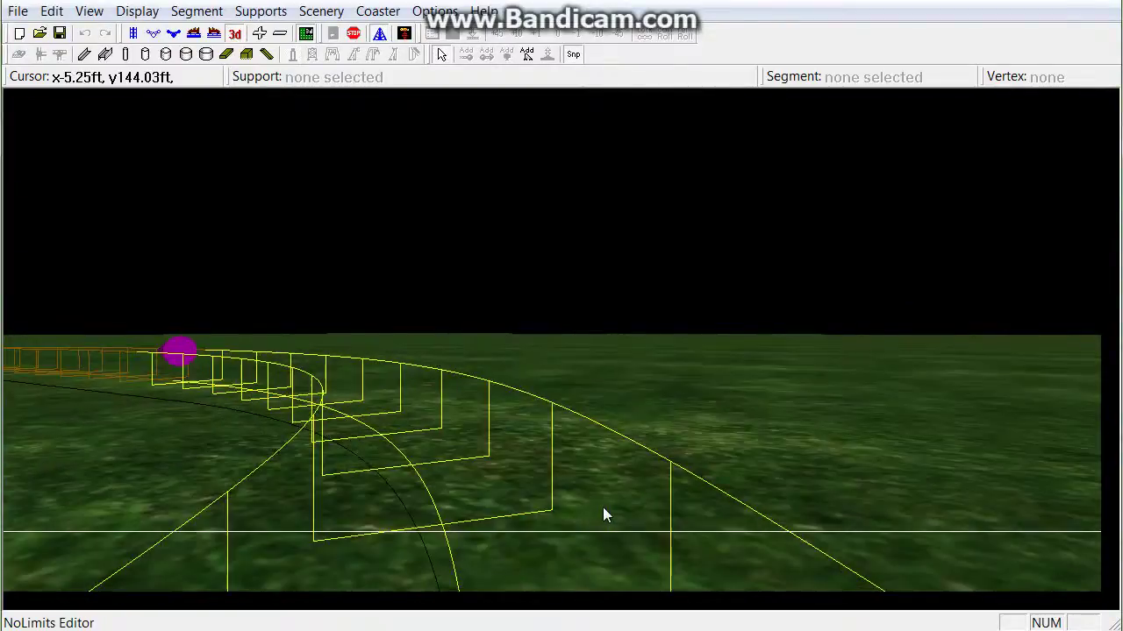
{"action": "left_click", "coordinate": [355, 33]}
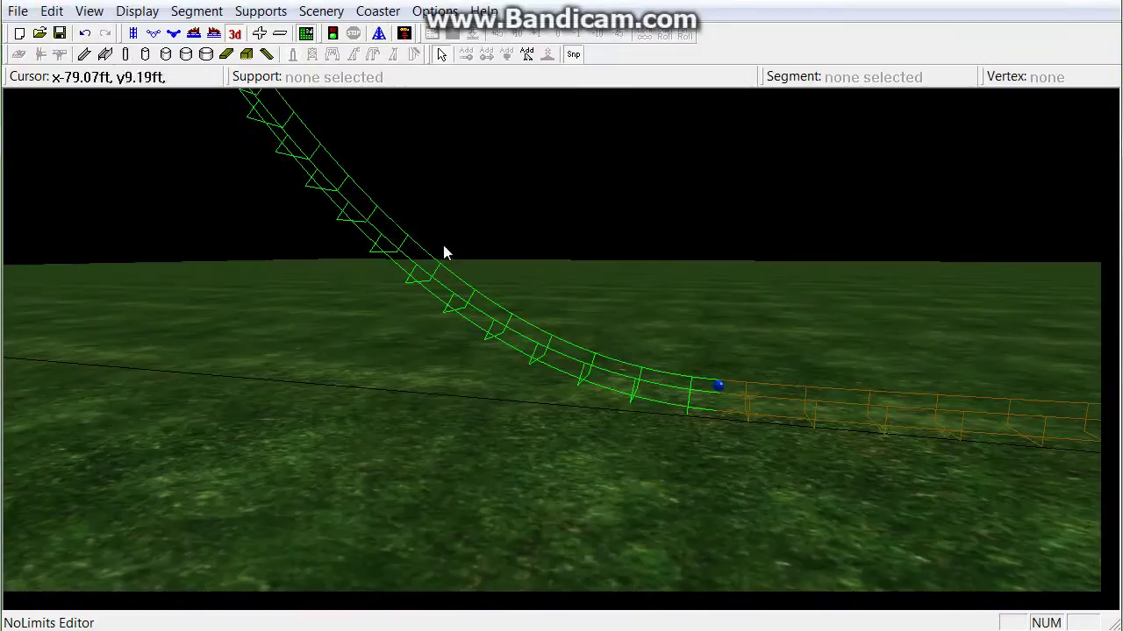
Step: In the top view, lengthen the brake segment by moving its end vertex away from the loop, and reshape the return curve
{"action": "right_click_drag", "start_coordinate": [443, 245], "coordinate": [193, 174]}
{"action": "double_click", "coordinate": [493, 265]}
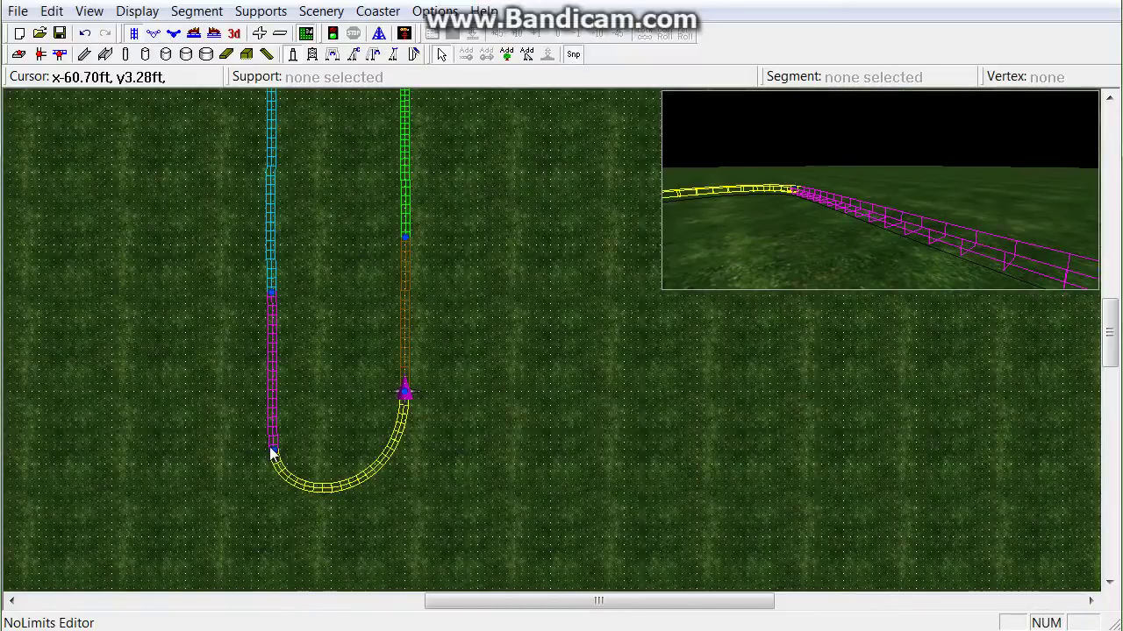
{"action": "left_click_drag", "start_coordinate": [271, 448], "coordinate": [275, 497]}
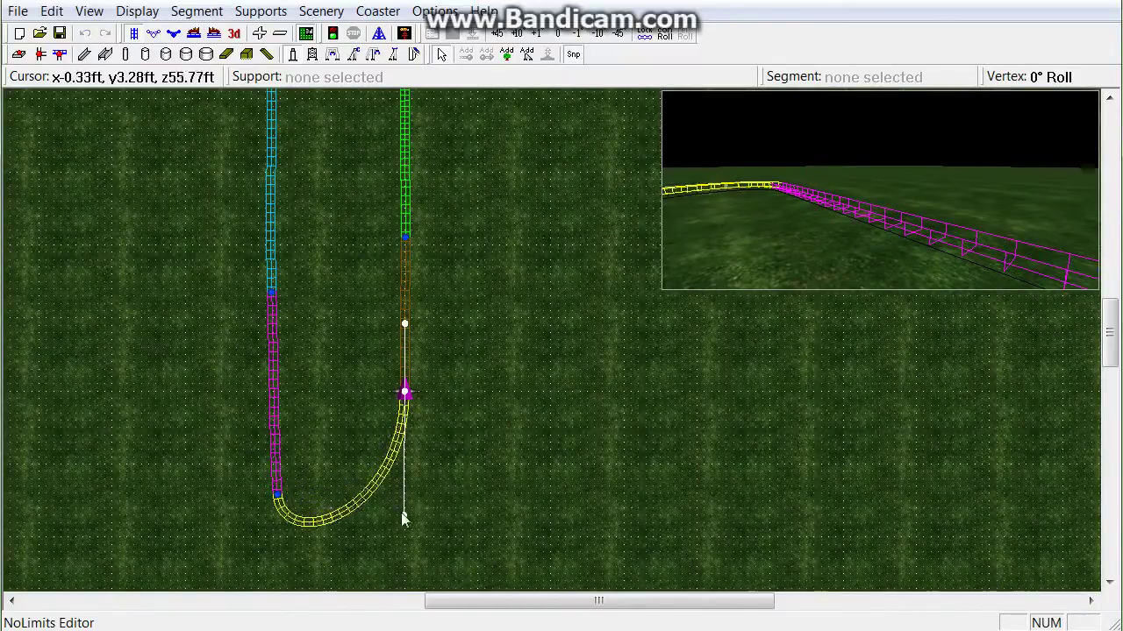
Step: Review the brake segment's settings and accept them
{"action": "double_click", "coordinate": [272, 458]}
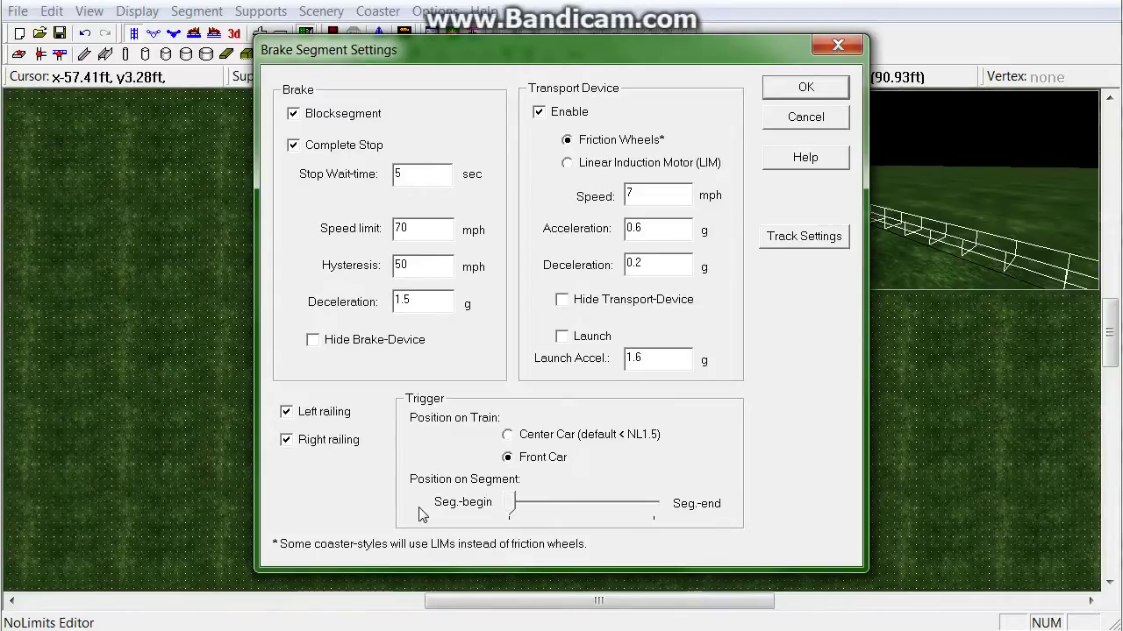
{"action": "left_click", "coordinate": [792, 91]}
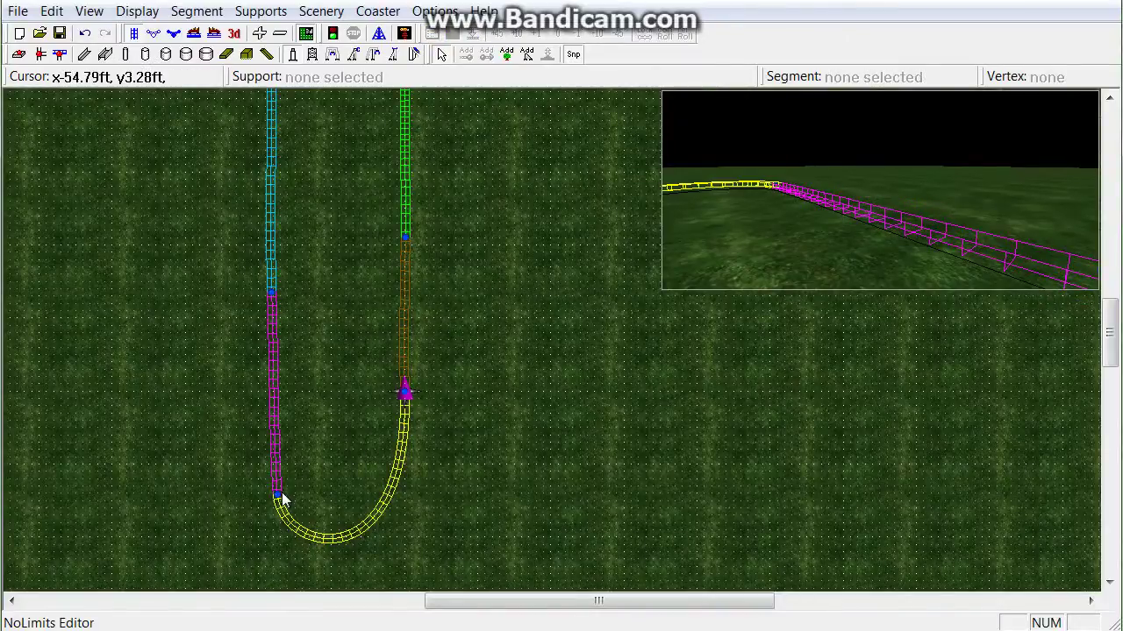
Step: Align the brake segment's end vertex with its straight and shift the station's rear vertex slightly toward the brake run
{"action": "left_click_drag", "start_coordinate": [278, 503], "coordinate": [276, 502]}
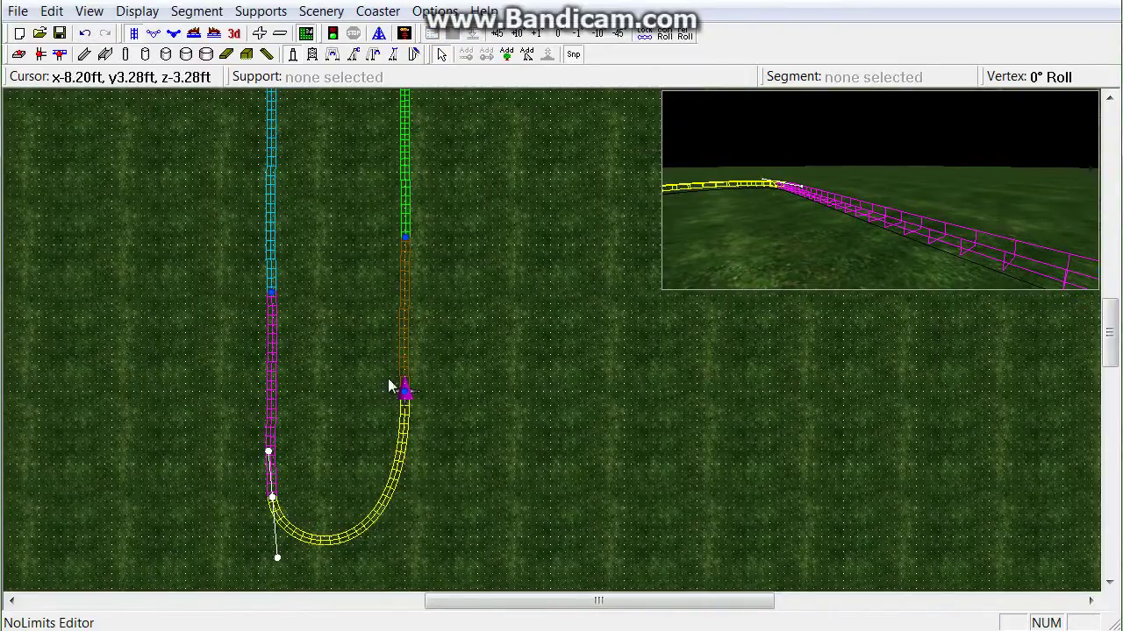
{"action": "left_click", "coordinate": [528, 377]}
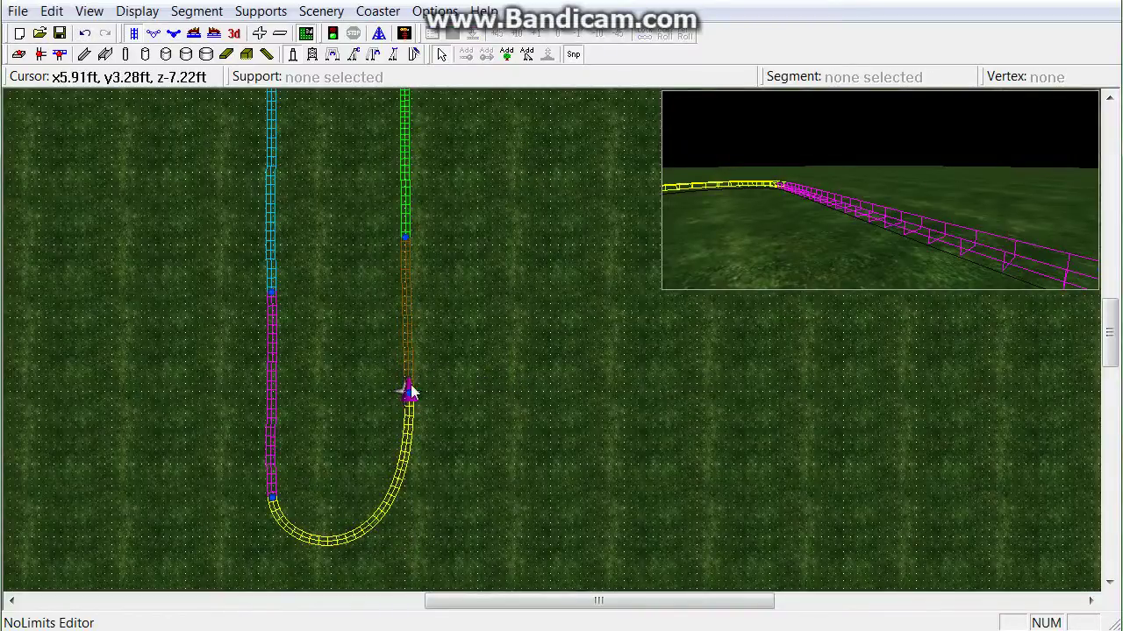
{"action": "left_click_drag", "start_coordinate": [408, 391], "coordinate": [402, 395]}
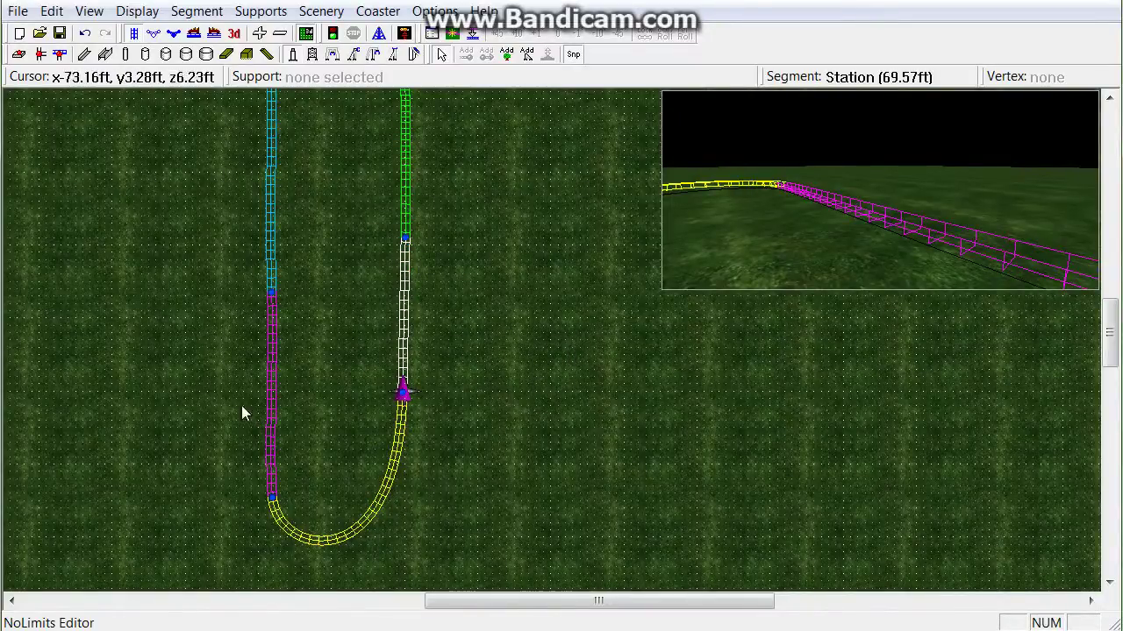
{"action": "left_click", "coordinate": [274, 417]}
{"action": "left_click", "coordinate": [345, 464]}
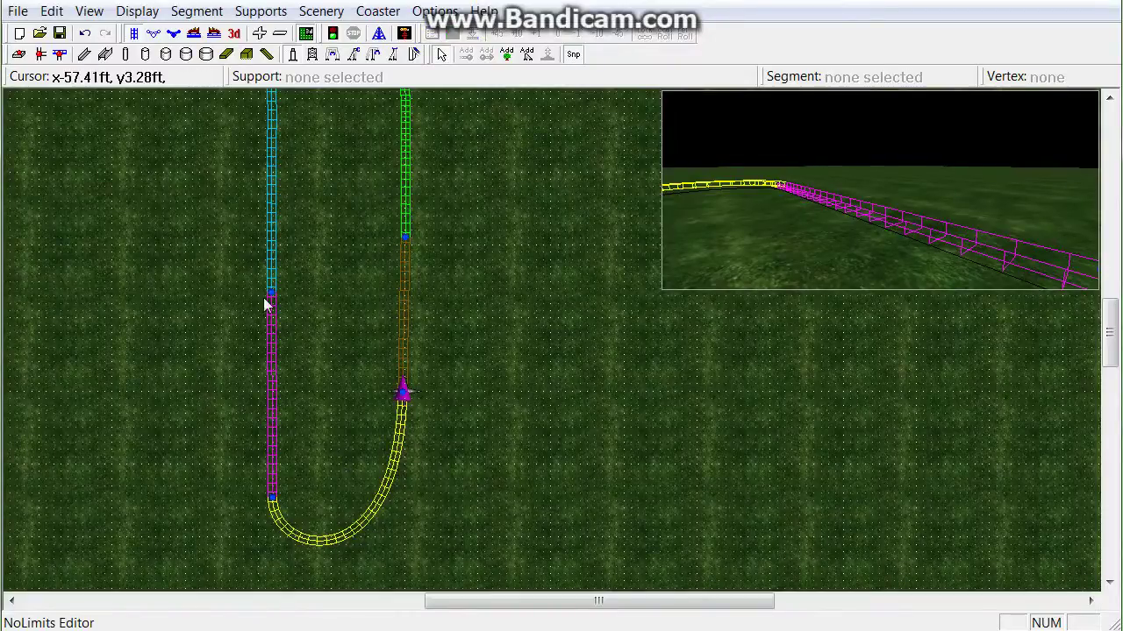
Step: Test-run the train on the adjusted track in 3D, then return to the top view
{"action": "left_click", "coordinate": [306, 42]}
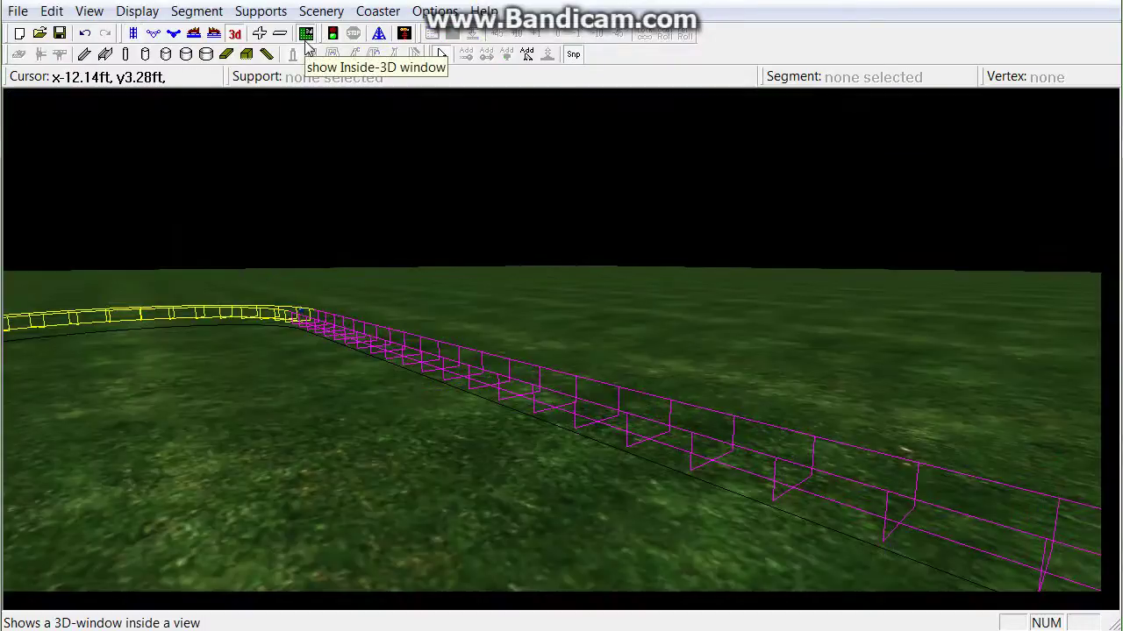
{"action": "left_click", "coordinate": [355, 35]}
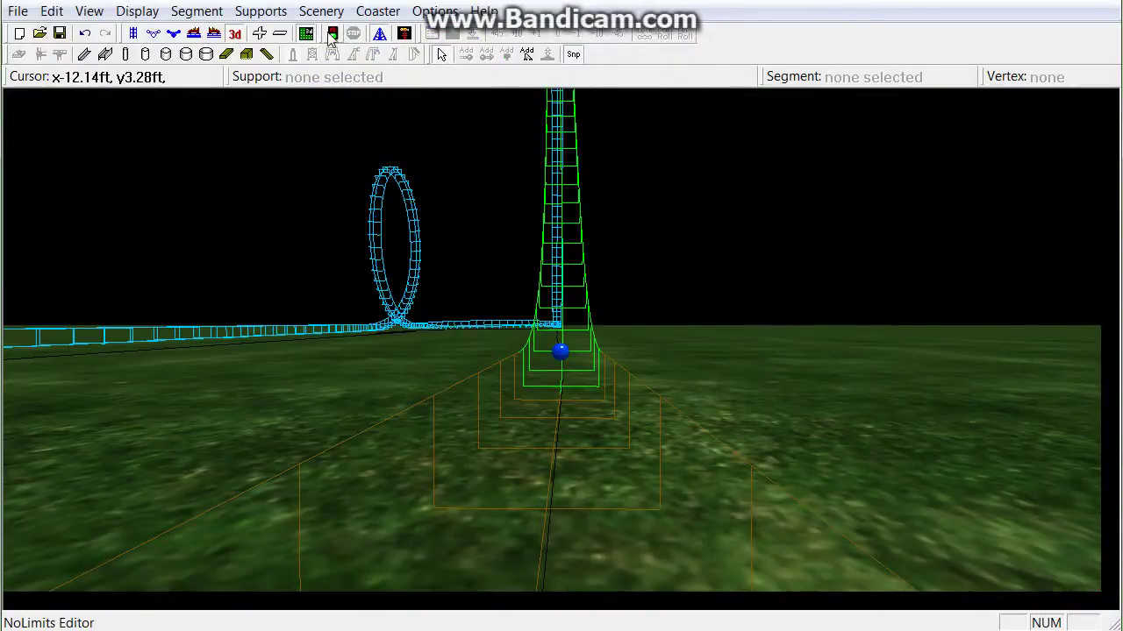
{"action": "left_click", "coordinate": [331, 35]}
{"action": "left_click", "coordinate": [379, 33]}
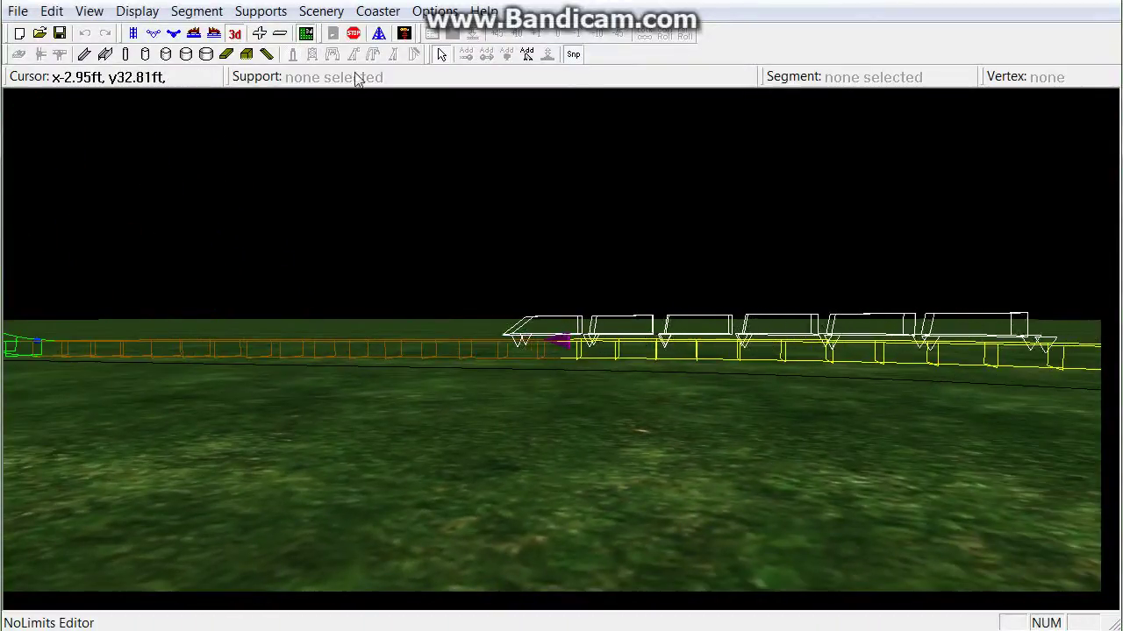
{"action": "left_click", "coordinate": [134, 34]}
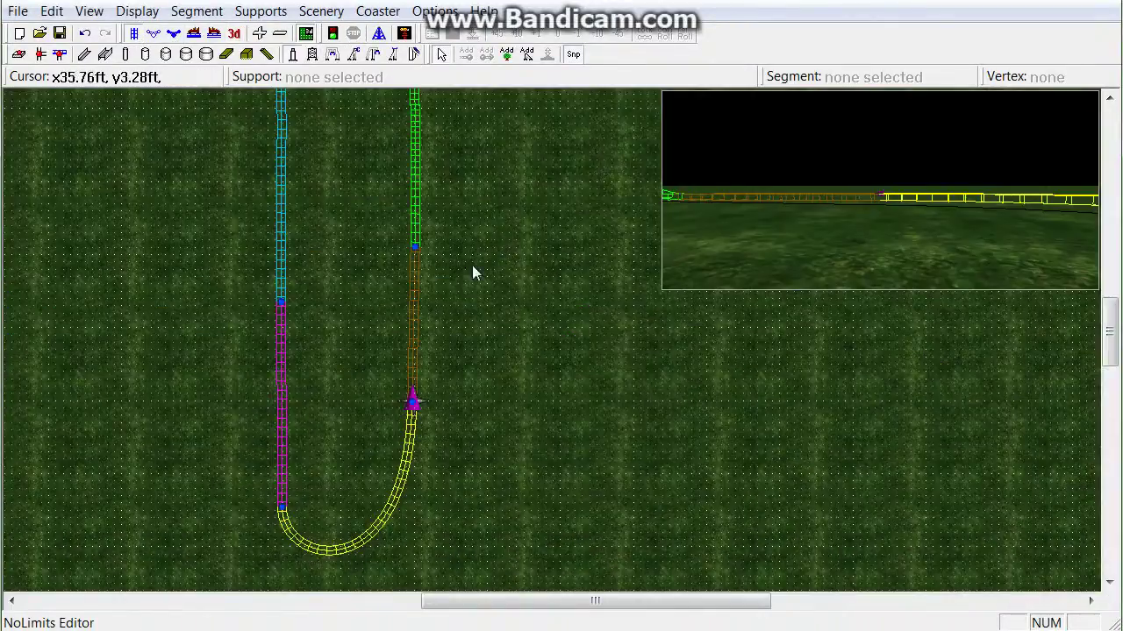
{"action": "right_click", "coordinate": [604, 392]}
{"action": "left_click", "coordinate": [591, 371]}
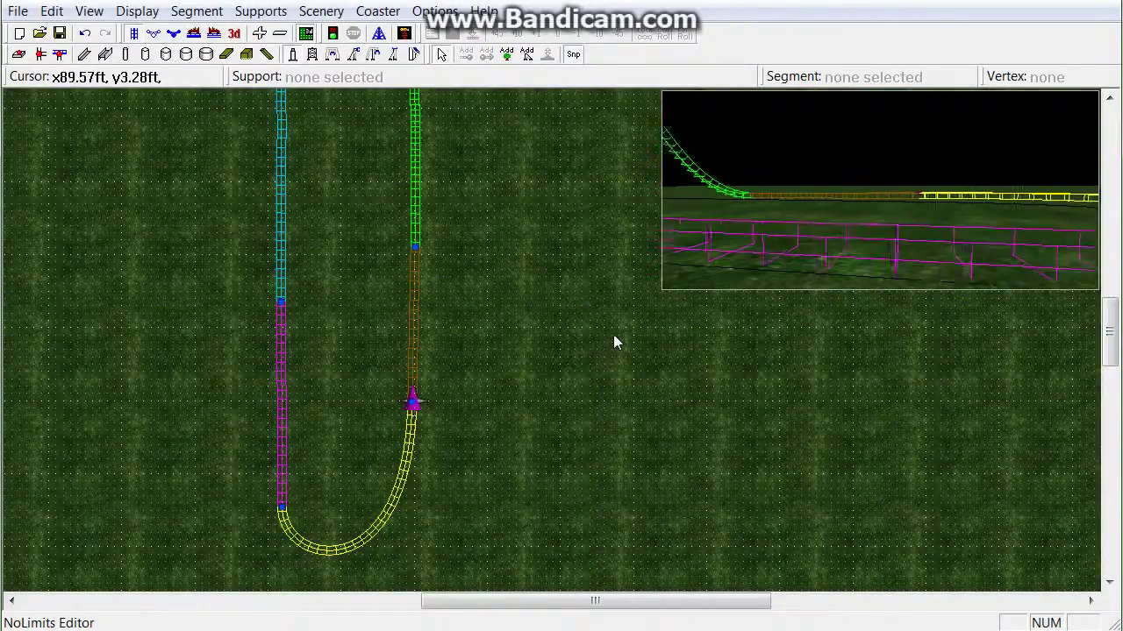
{"action": "left_click", "coordinate": [379, 33]}
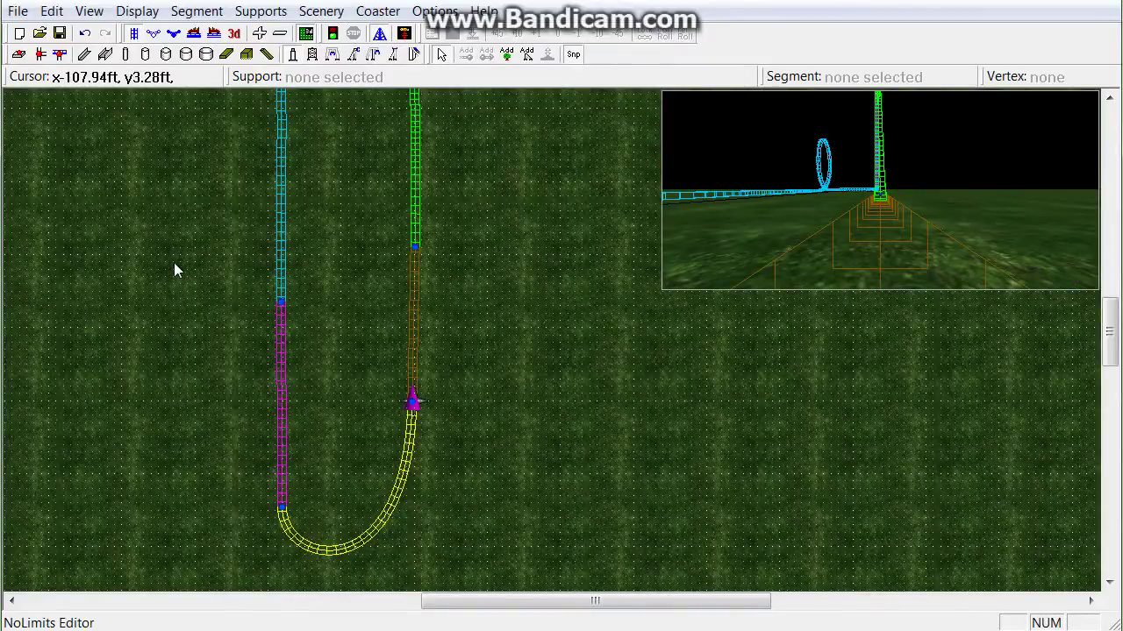
Step: Delete the curved transport segment behind the station and the brake segment leading into it
{"action": "right_click_drag", "start_coordinate": [200, 285], "coordinate": [454, 531]}
{"action": "right_click_drag", "start_coordinate": [498, 333], "coordinate": [424, 498]}
{"action": "right_click_drag", "start_coordinate": [564, 443], "coordinate": [568, 220]}
{"action": "right_click_drag", "start_coordinate": [528, 346], "coordinate": [512, 140]}
{"action": "right_click_drag", "start_coordinate": [508, 432], "coordinate": [502, 341]}
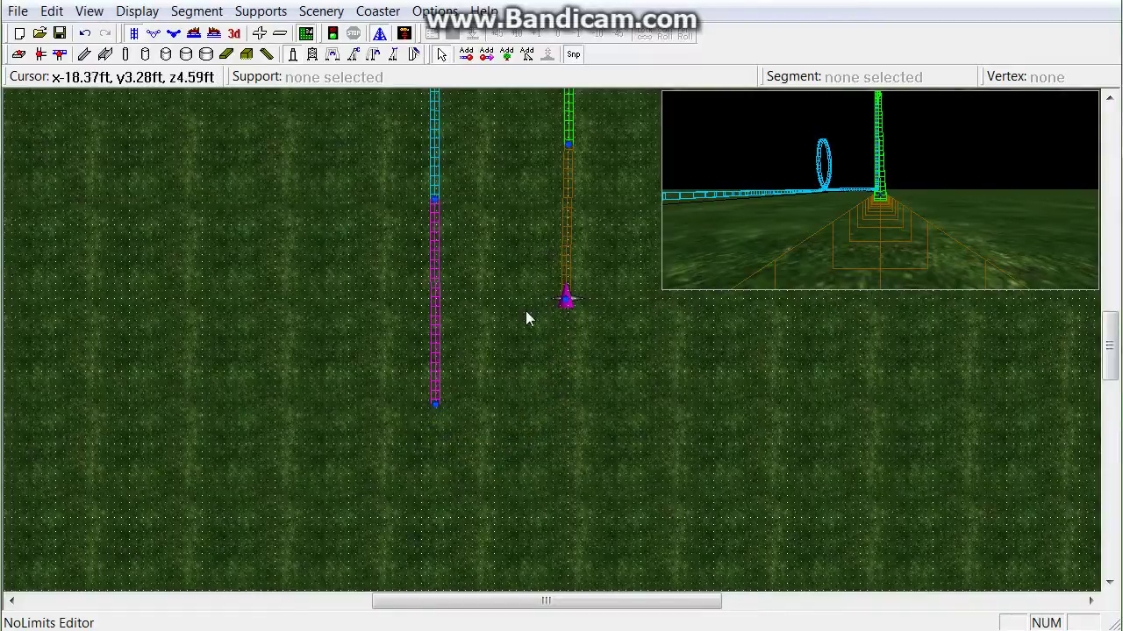
{"action": "left_click", "coordinate": [434, 403]}
{"action": "key", "text": "Delete"}
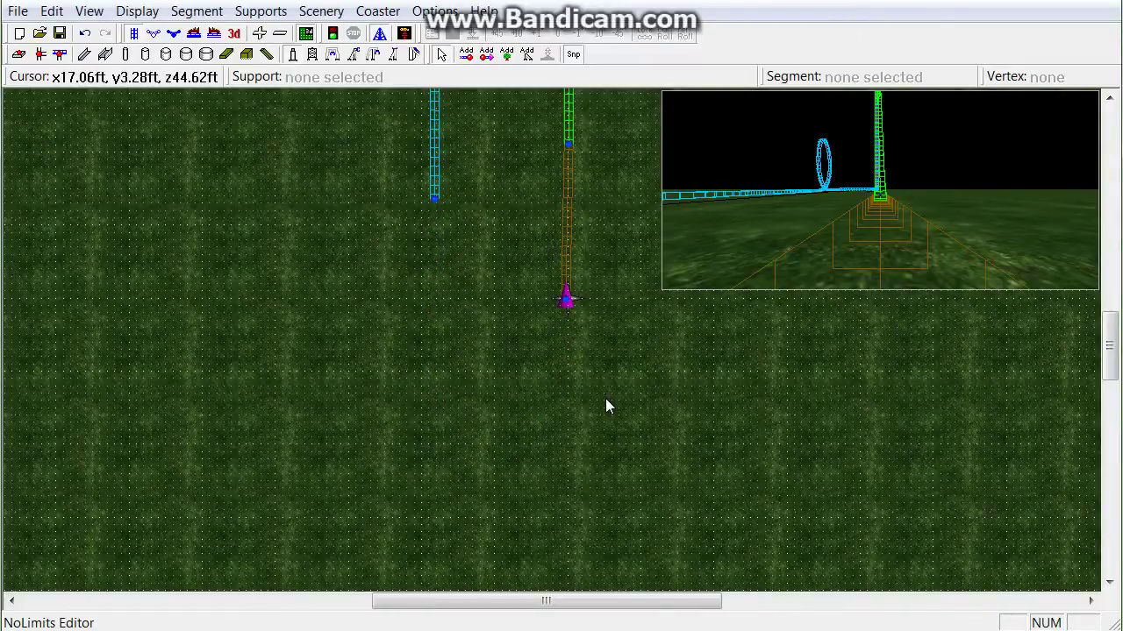
Step: Delete the straight track section between the loop and the removed brake segment
{"action": "scroll", "coordinate": [544, 447], "scroll_direction": "up", "scroll_amount": 3}
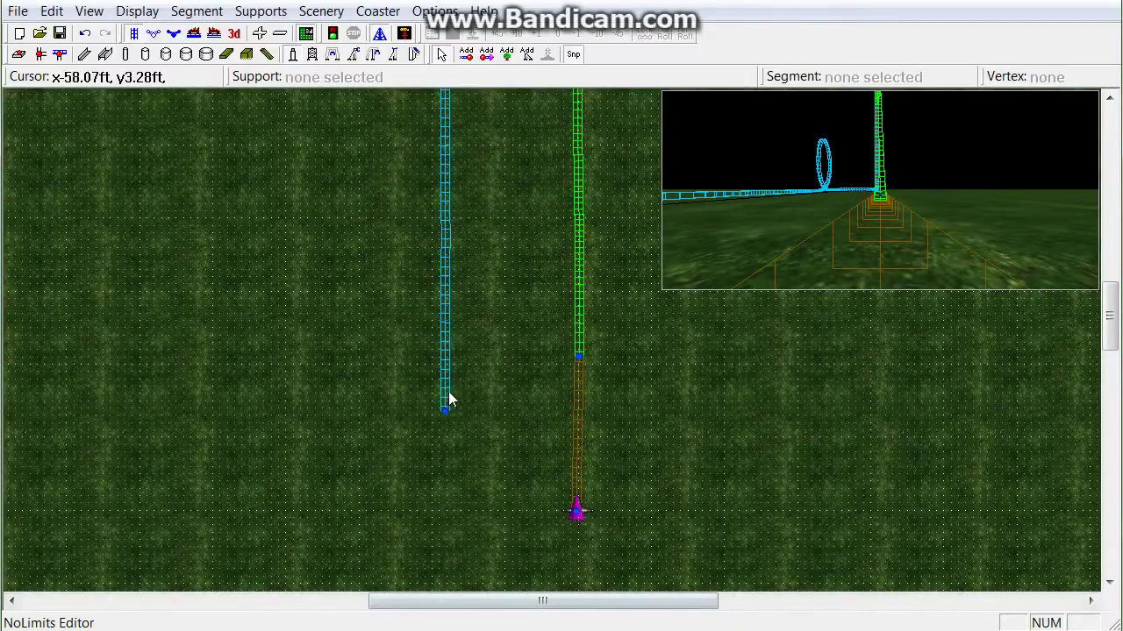
{"action": "left_click", "coordinate": [446, 395]}
{"action": "key", "text": "Delete"}
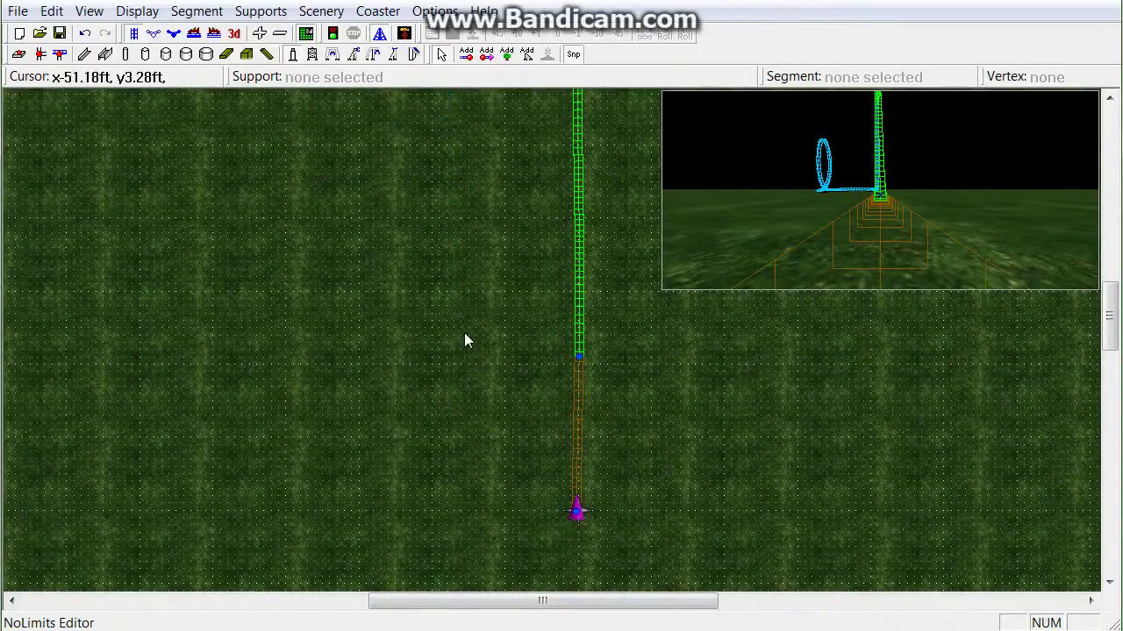
{"action": "scroll", "coordinate": [464, 341], "scroll_direction": "up", "scroll_amount": 3}
{"action": "scroll", "coordinate": [426, 448], "scroll_direction": "right", "scroll_amount": 1}
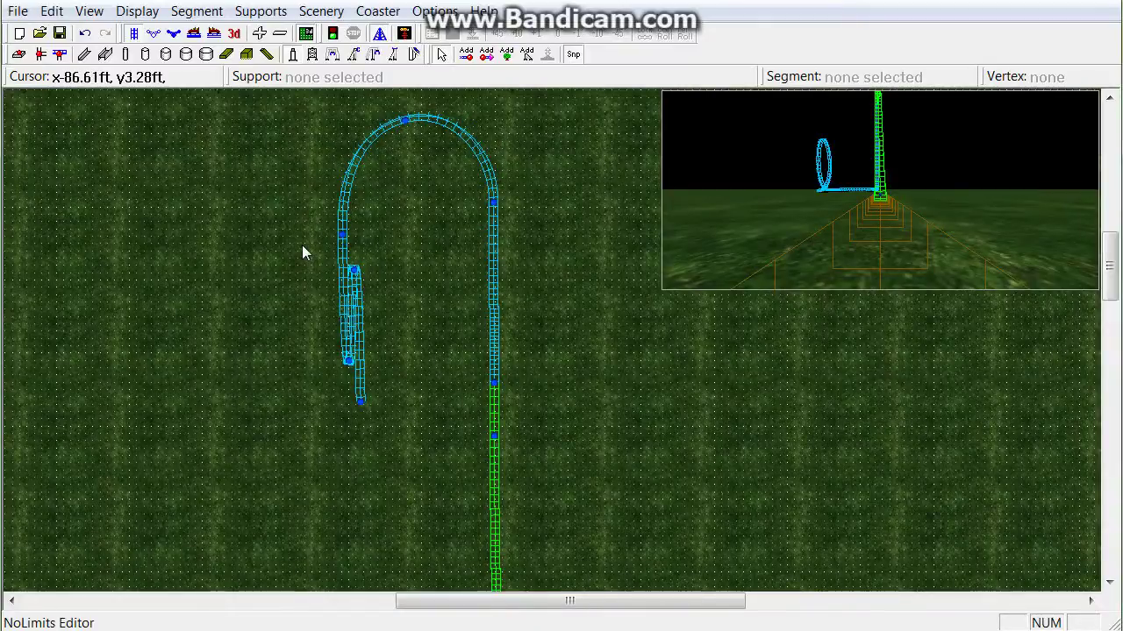
{"action": "left_click_drag", "start_coordinate": [278, 236], "coordinate": [407, 425]}
{"action": "key", "text": "Delete"}
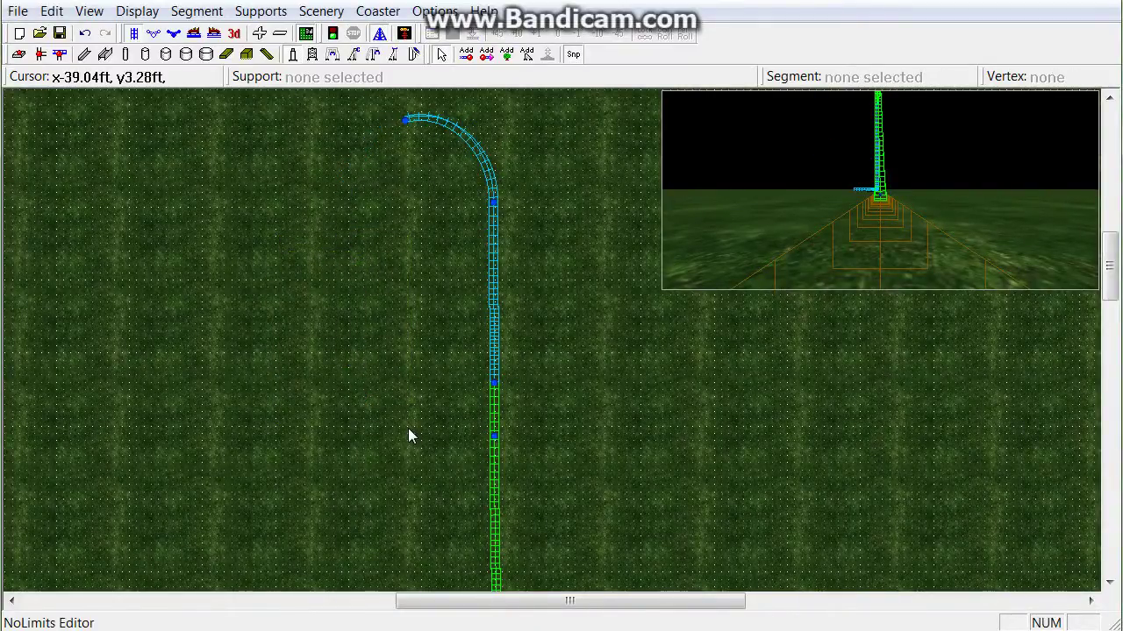
{"action": "key", "text": "ctrl+z"}
Step: Delete all vertices of the vertical loop, keeping the full turnaround curve after the drop
{"action": "left_click_drag", "start_coordinate": [310, 251], "coordinate": [381, 445]}
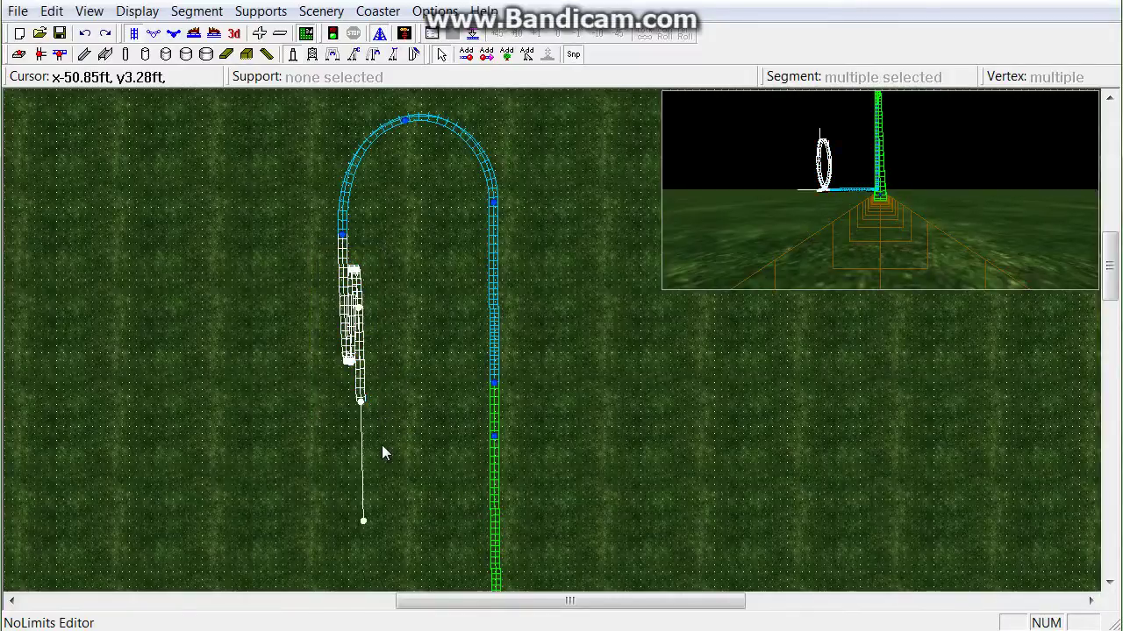
{"action": "key", "text": "Delete"}
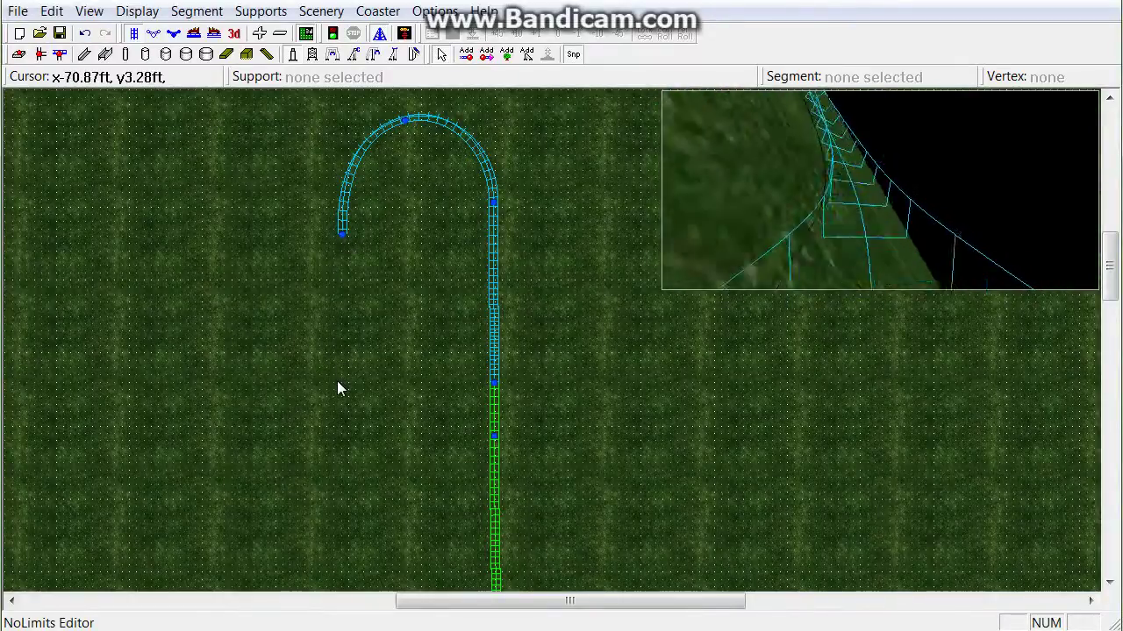
Step: In the side view, extend the track from the turnaround's end with four normal track points outlining a loop
{"action": "left_click", "coordinate": [204, 51]}
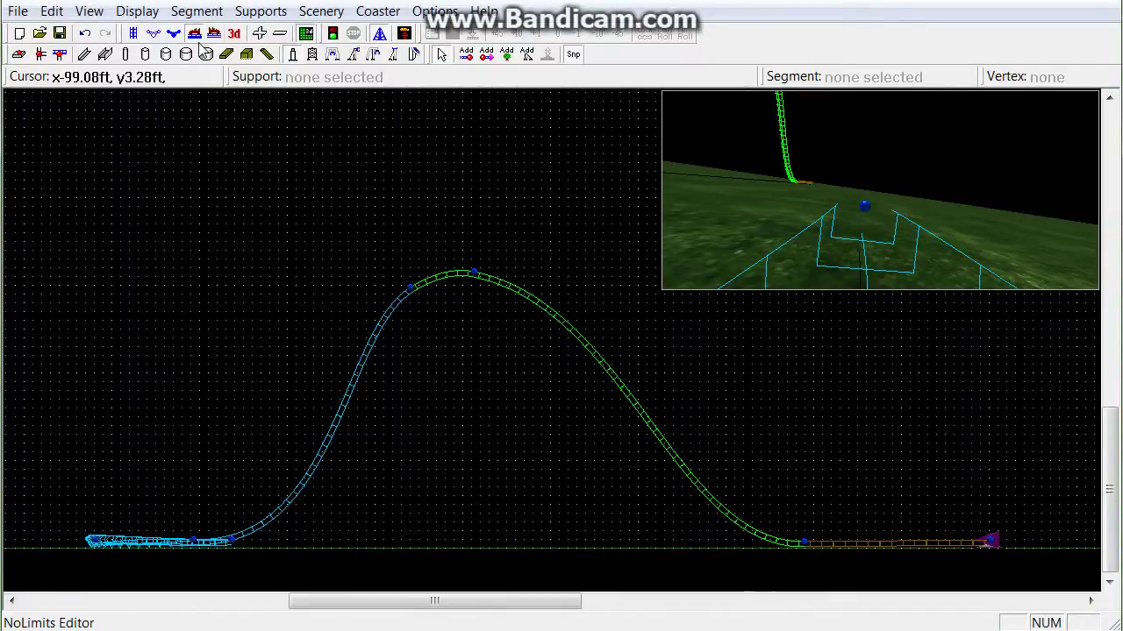
{"action": "left_click", "coordinate": [233, 541]}
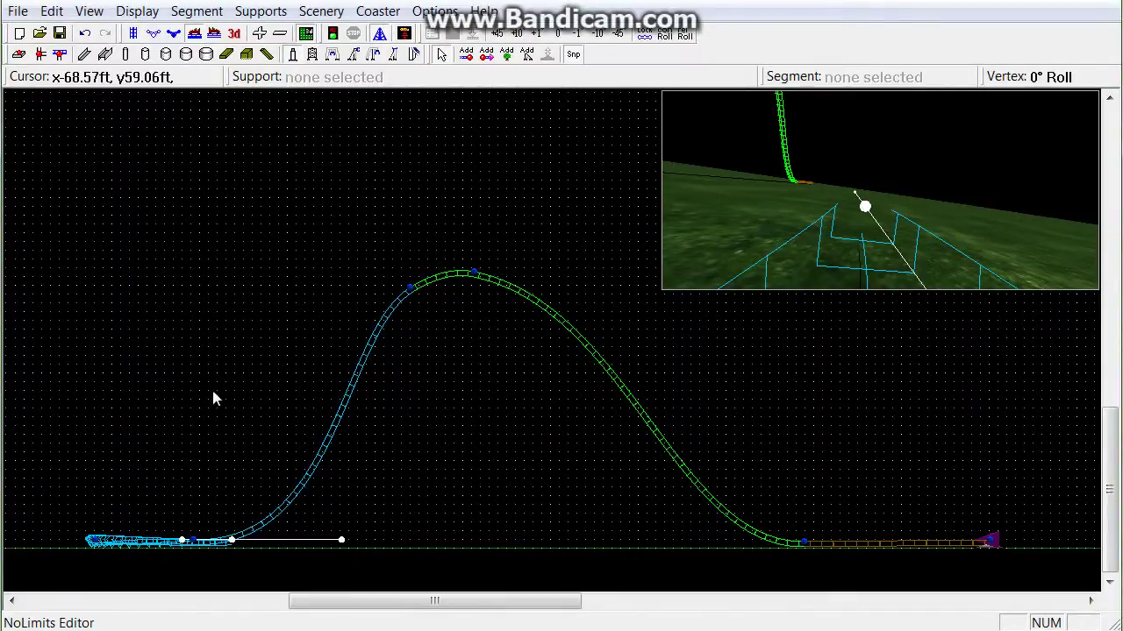
{"action": "scroll", "coordinate": [427, 496], "scroll_direction": "up", "scroll_amount": 5}
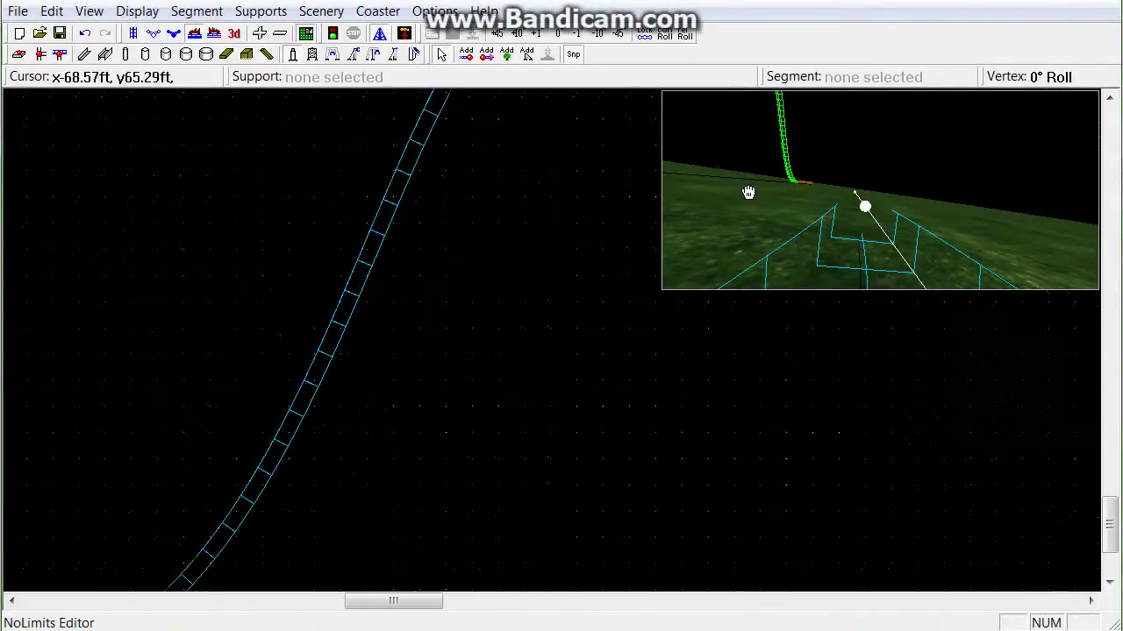
{"action": "scroll", "coordinate": [526, 430], "scroll_direction": "down", "scroll_amount": 3}
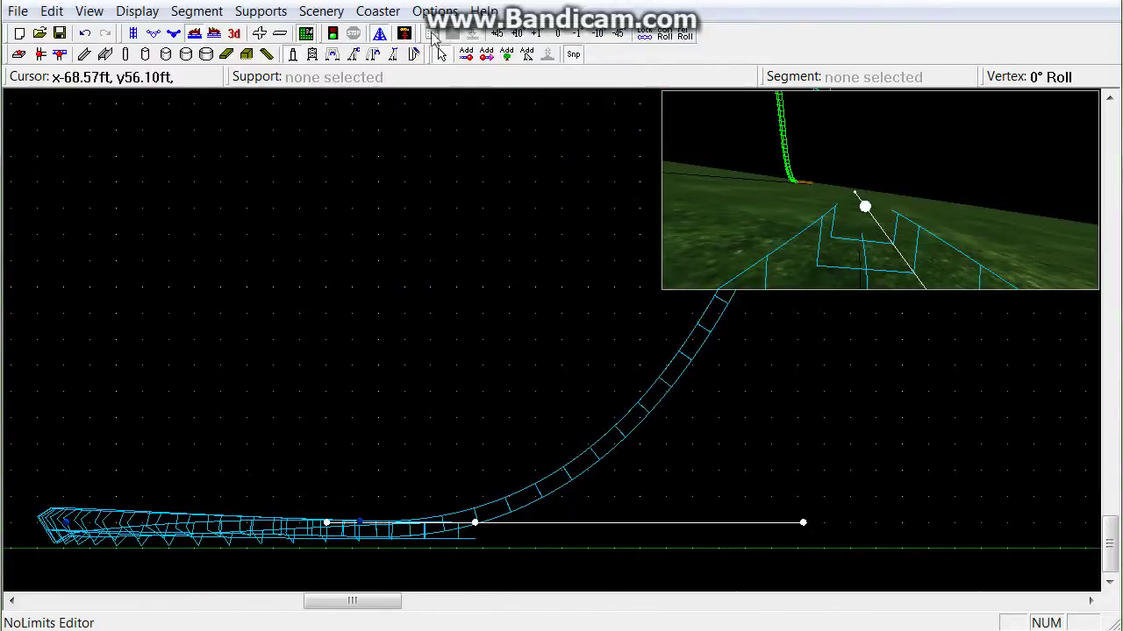
{"action": "left_click", "coordinate": [192, 12]}
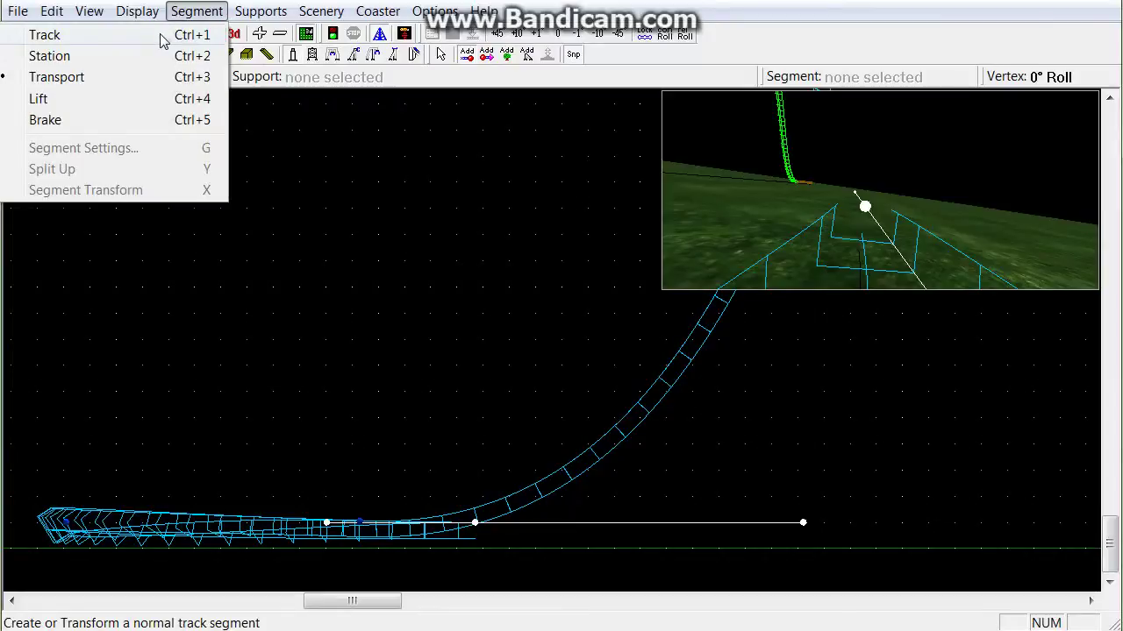
{"action": "left_click", "coordinate": [162, 35]}
{"action": "right_click_drag", "start_coordinate": [562, 315], "coordinate": [705, 416]}
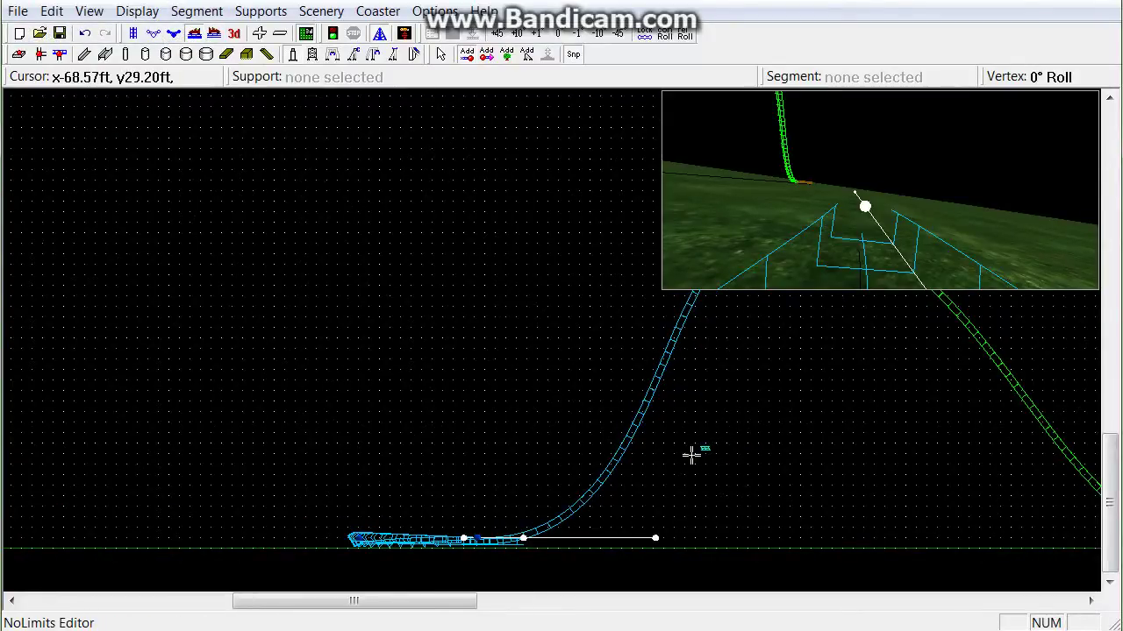
{"action": "left_click", "coordinate": [712, 445]}
{"action": "left_click", "coordinate": [605, 333]}
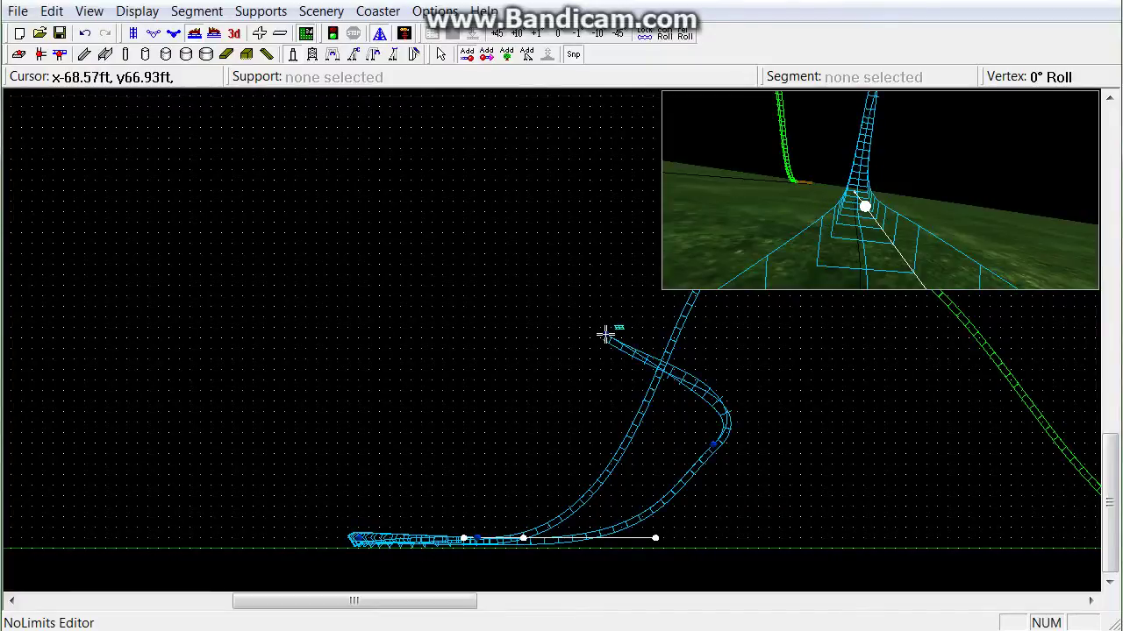
{"action": "left_click", "coordinate": [494, 400]}
{"action": "left_click", "coordinate": [776, 530]}
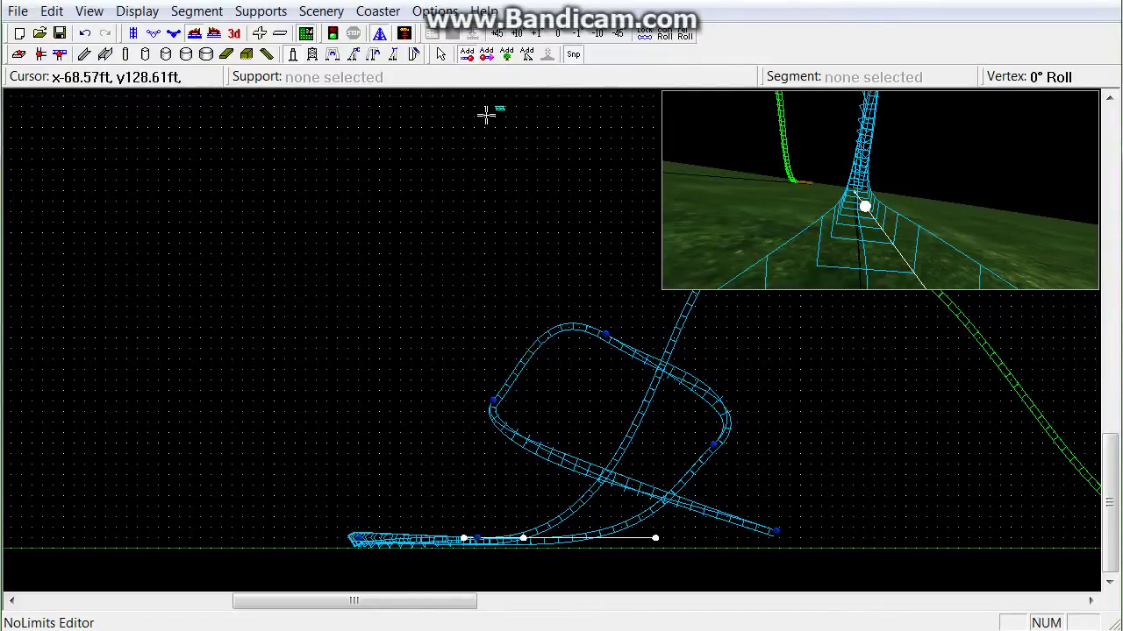
{"action": "key", "text": "Escape"}
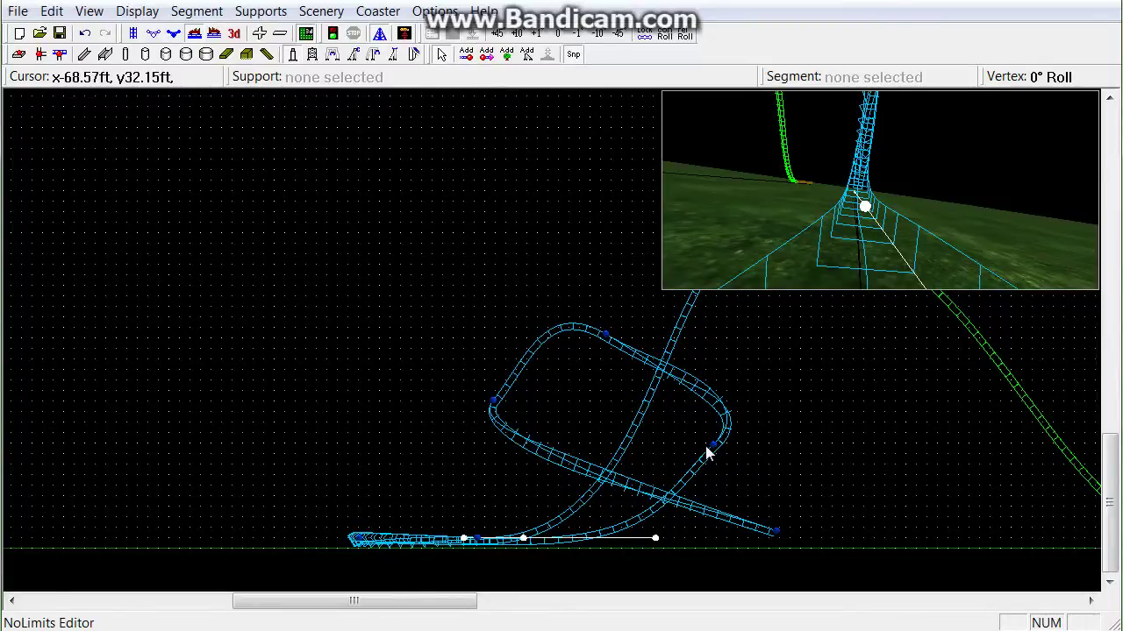
Step: Move the loop's rising-side vertex outward and turn the handles of both side vertices roughly vertical to round the loop
{"action": "left_click_drag", "start_coordinate": [709, 448], "coordinate": [740, 424]}
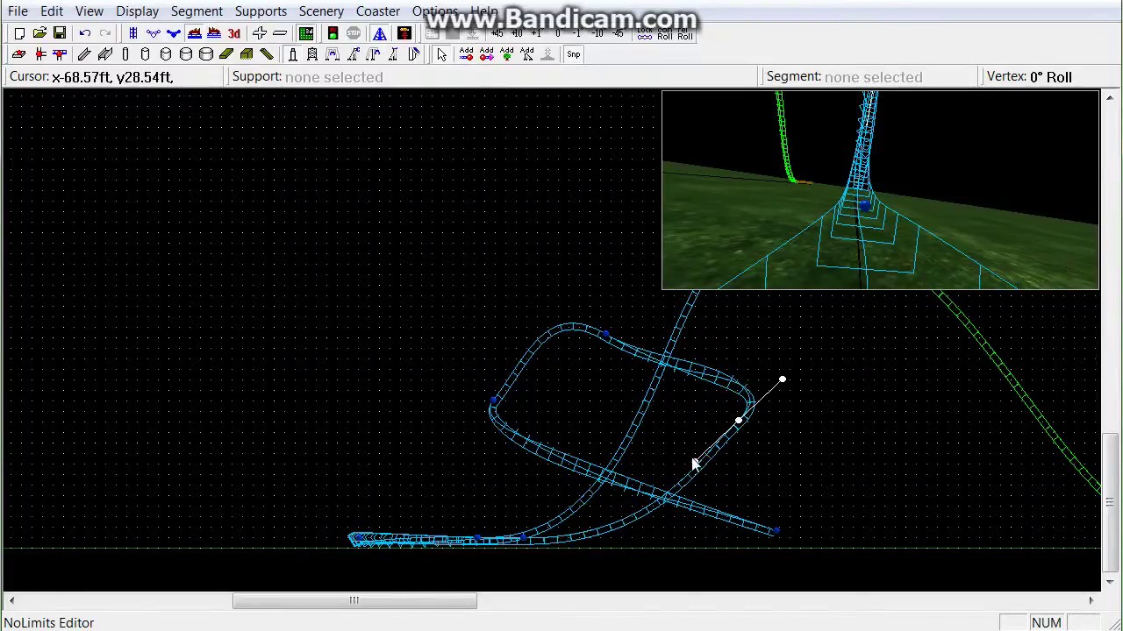
{"action": "left_click_drag", "start_coordinate": [693, 464], "coordinate": [738, 478]}
{"action": "left_click", "coordinate": [493, 402]}
{"action": "left_click_drag", "start_coordinate": [461, 441], "coordinate": [509, 488]}
Step: Lower and level the loop's exit end near the ground, and remove the vertex at its crown for a smooth top
{"action": "left_click", "coordinate": [764, 529]}
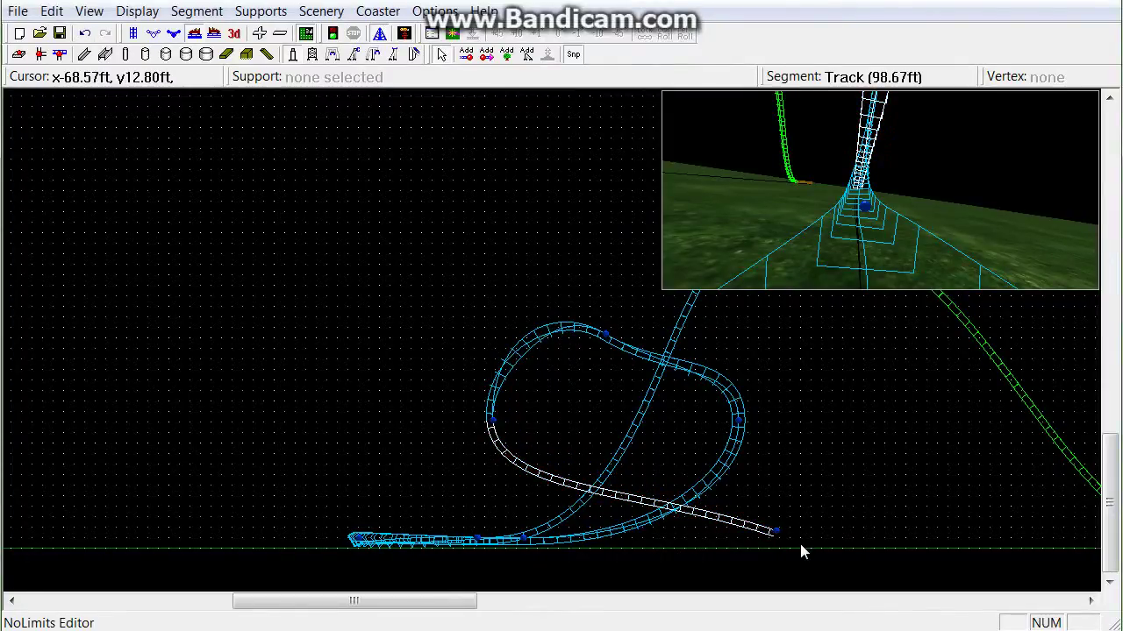
{"action": "left_click_drag", "start_coordinate": [776, 536], "coordinate": [788, 543]}
{"action": "left_click_drag", "start_coordinate": [668, 504], "coordinate": [665, 535]}
{"action": "left_click_drag", "start_coordinate": [605, 338], "coordinate": [630, 338]}
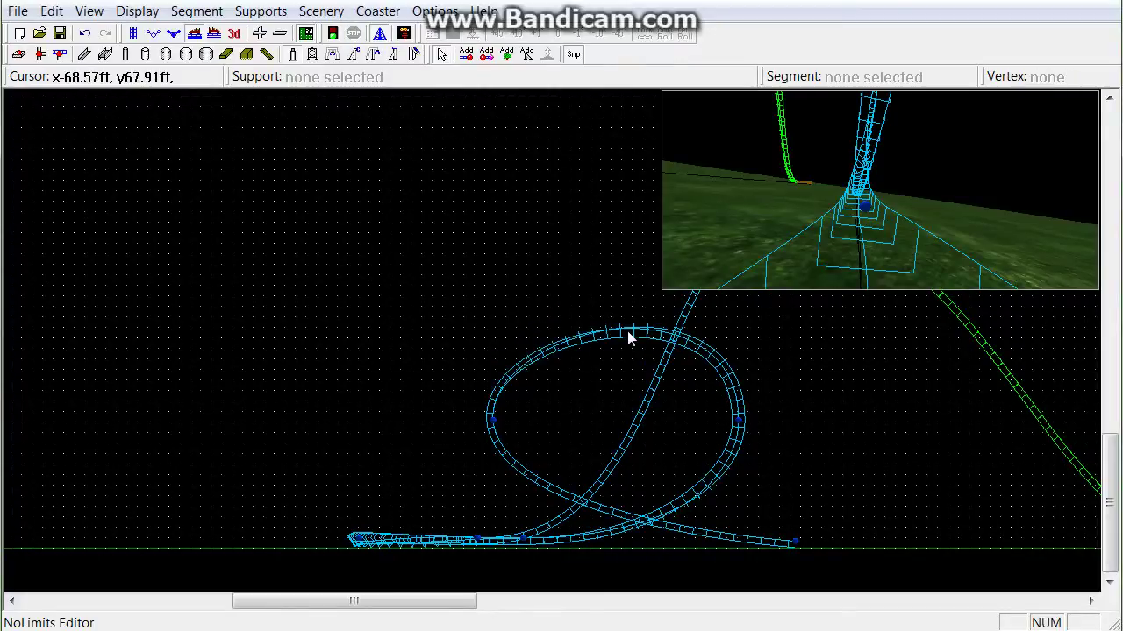
Step: Try rolling the loop's rising-side vertex counter-clockwise in 10° increments, and reset its roll to 0°
{"action": "left_click", "coordinate": [737, 423]}
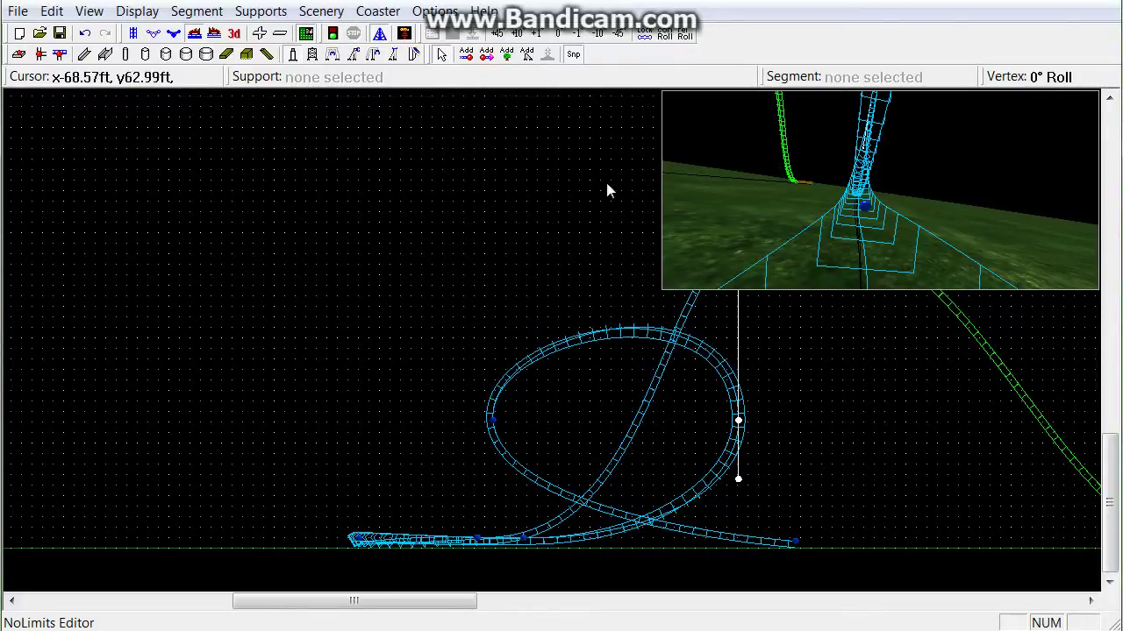
{"action": "left_click", "coordinate": [525, 35]}
{"action": "left_click", "coordinate": [524, 36]}
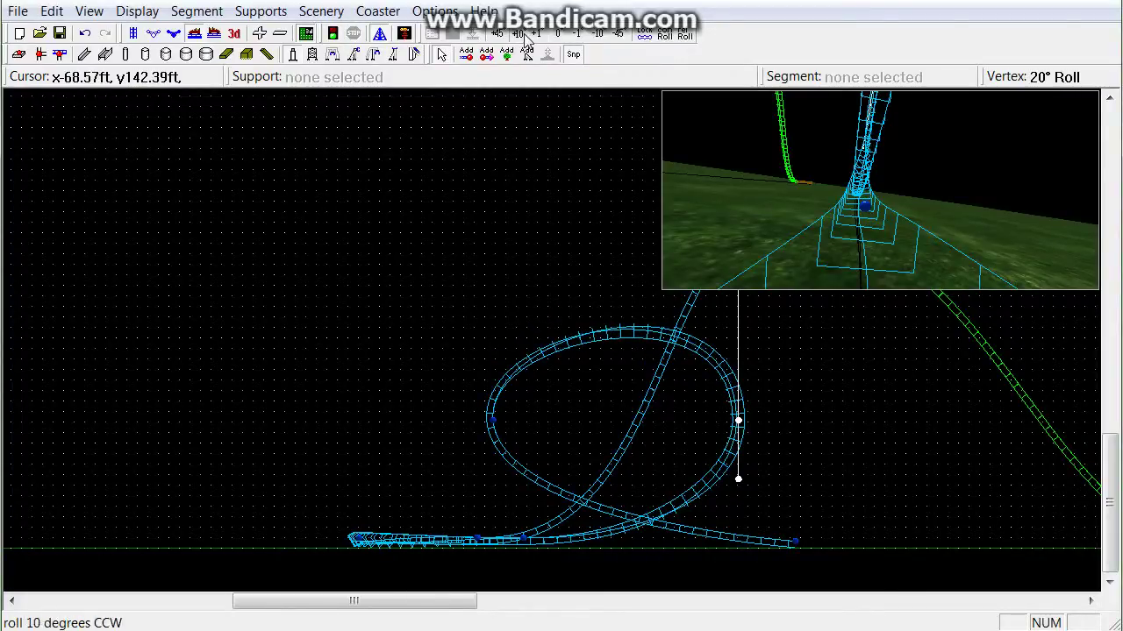
{"action": "left_click", "coordinate": [524, 35]}
{"action": "left_click", "coordinate": [524, 35]}
{"action": "left_click", "coordinate": [524, 35]}
{"action": "left_click", "coordinate": [525, 35]}
{"action": "left_click", "coordinate": [524, 36]}
{"action": "left_click", "coordinate": [524, 35]}
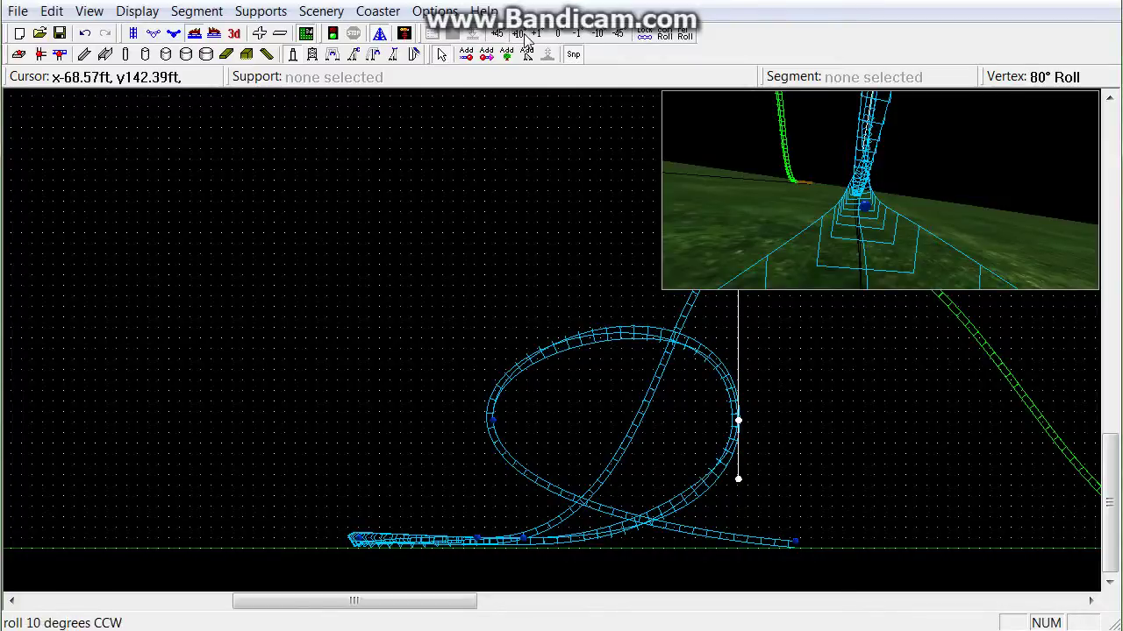
{"action": "left_click", "coordinate": [525, 36]}
{"action": "left_click", "coordinate": [525, 35]}
{"action": "left_click", "coordinate": [525, 35]}
{"action": "left_click", "coordinate": [556, 36]}
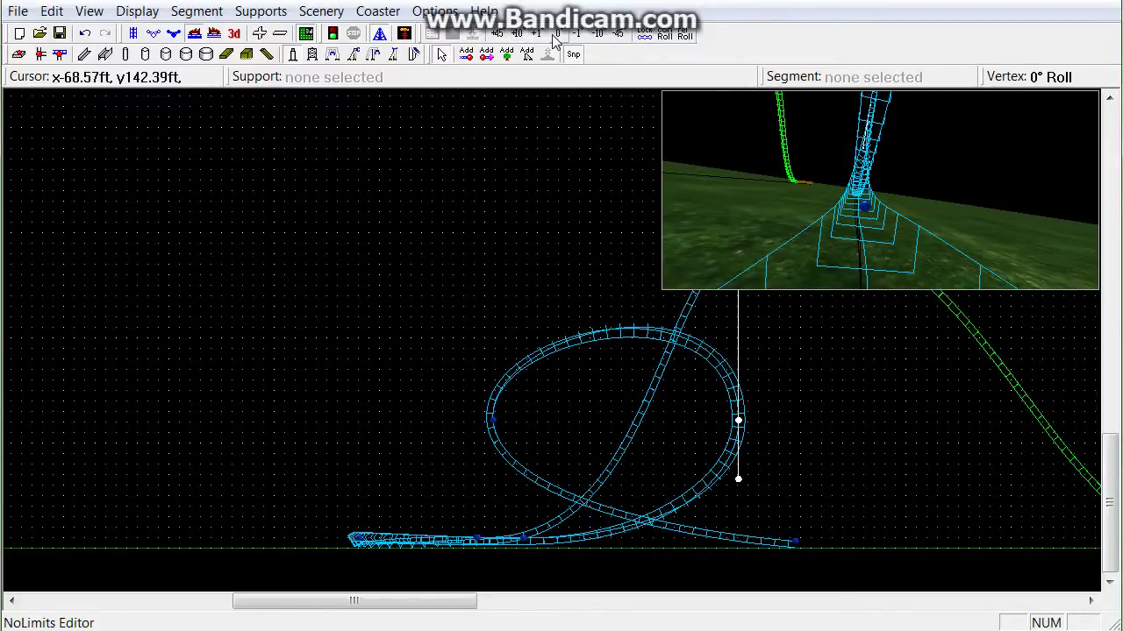
Step: Set the roll of the loop's rising-side vertex to -90° and check the vertex on the descending side
{"action": "left_click", "coordinate": [620, 34]}
{"action": "left_click", "coordinate": [619, 34]}
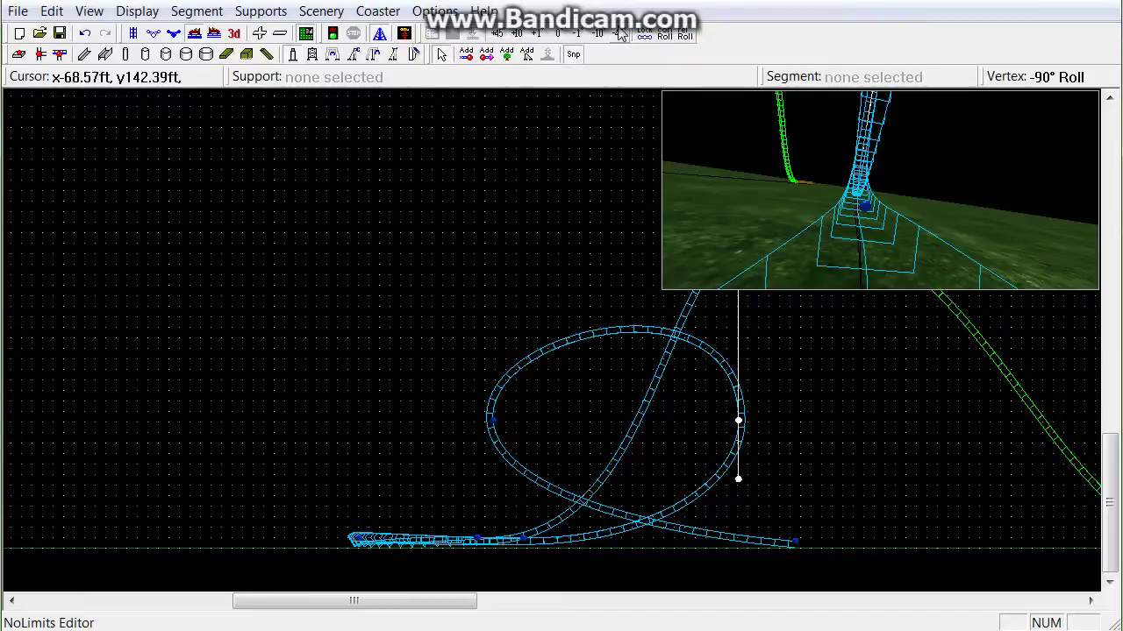
{"action": "left_click", "coordinate": [492, 421]}
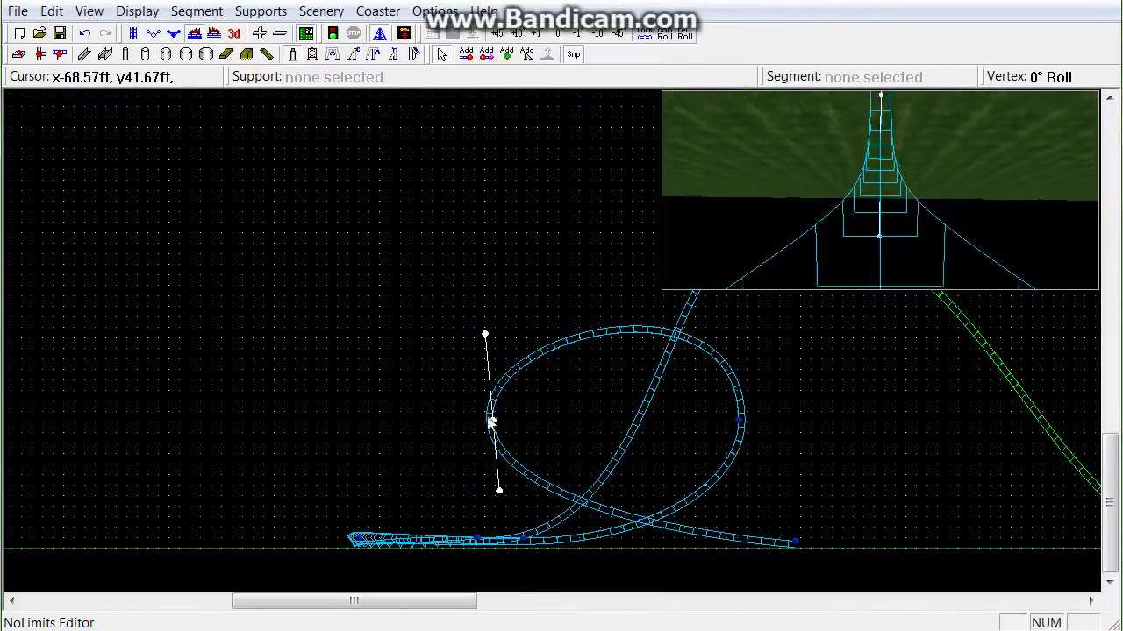
{"action": "left_click", "coordinate": [419, 414]}
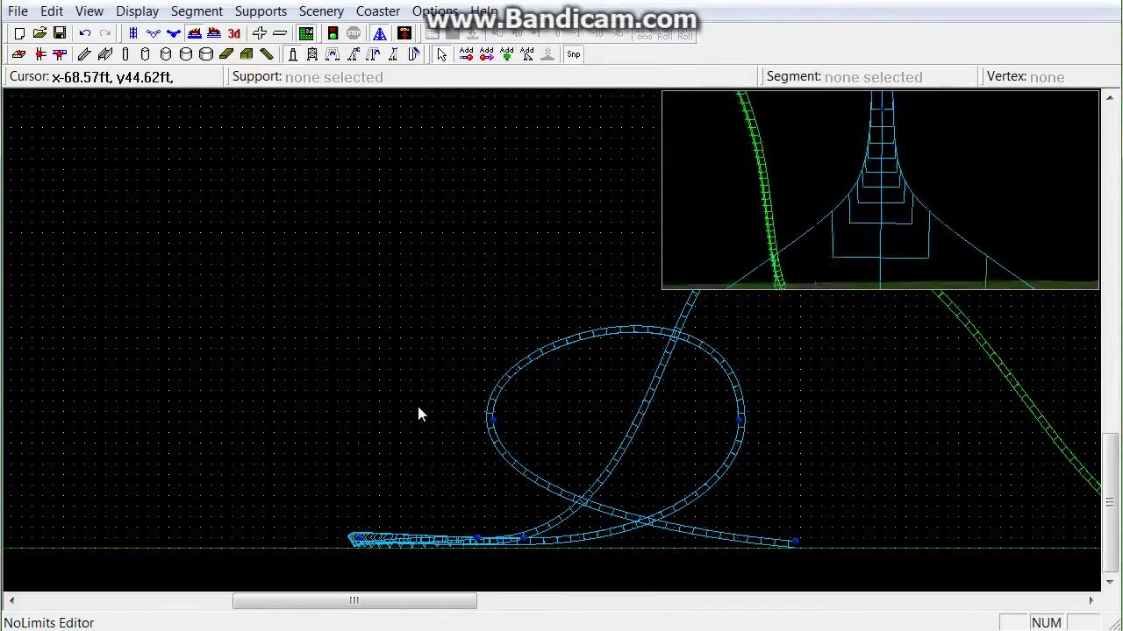
Step: In the top view, shift the loop's descending-side vertex and exit end sideways toward the first drop, clear of the entry track
{"action": "left_click", "coordinate": [130, 35]}
{"action": "scroll", "coordinate": [384, 349], "scroll_direction": "up", "scroll_amount": 5}
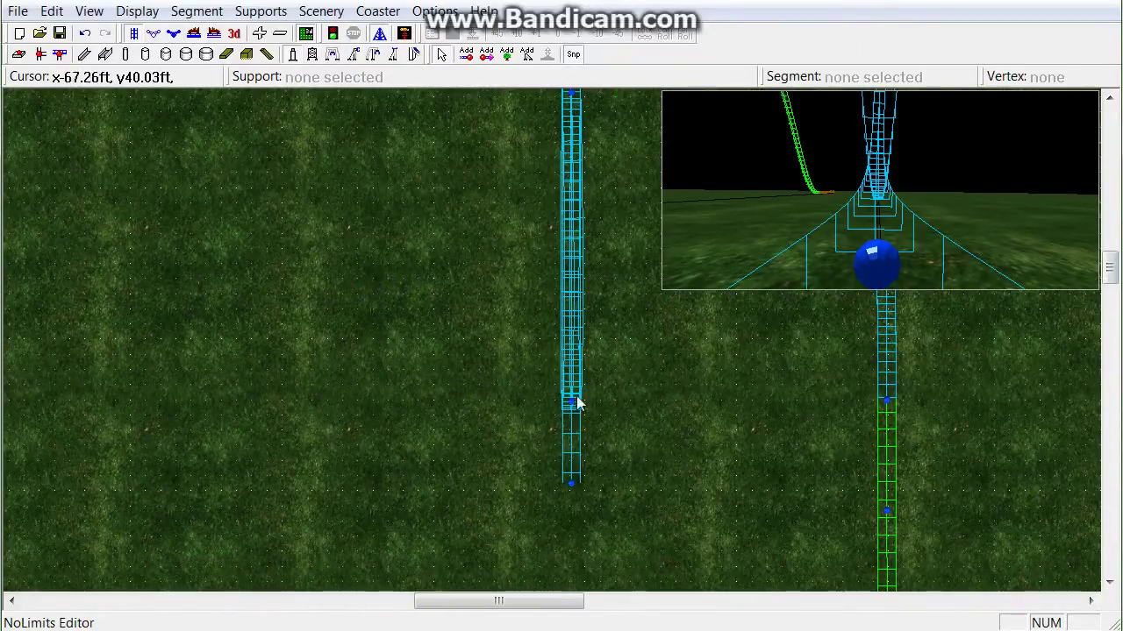
{"action": "right_click_drag", "start_coordinate": [661, 385], "coordinate": [586, 536]}
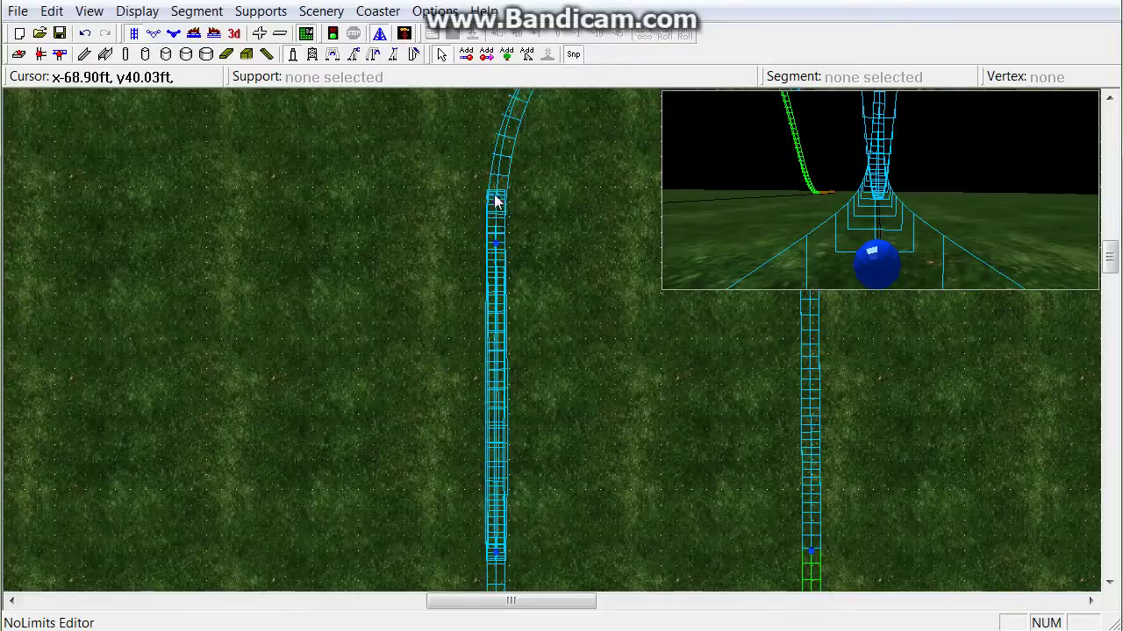
{"action": "left_click_drag", "start_coordinate": [495, 202], "coordinate": [535, 209]}
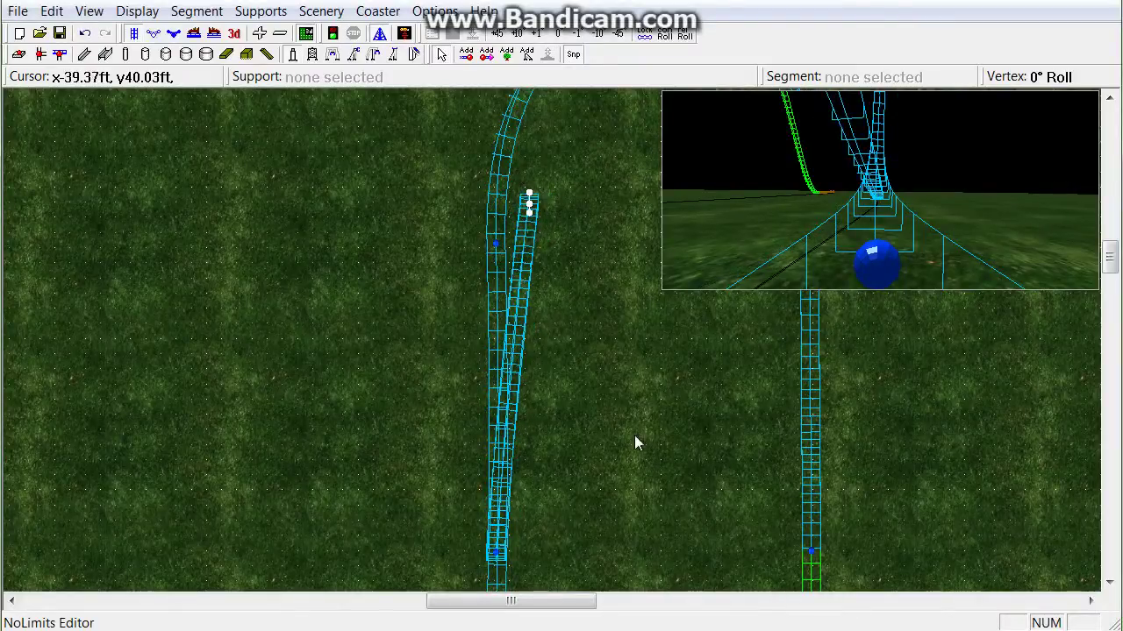
{"action": "right_click_drag", "start_coordinate": [636, 443], "coordinate": [624, 239]}
{"action": "left_click_drag", "start_coordinate": [493, 533], "coordinate": [530, 532]}
Step: Nudge the loop's rising-side vertex slightly sideways toward the exit track, undoing the excess movement
{"action": "left_click", "coordinate": [491, 449]}
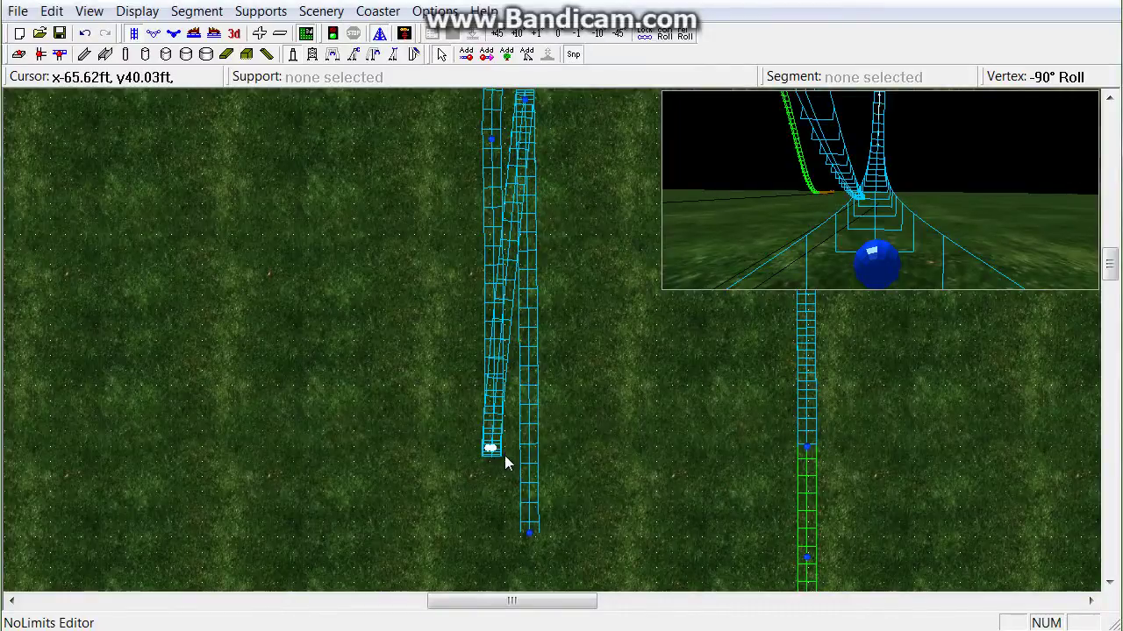
{"action": "left_click_drag", "start_coordinate": [495, 449], "coordinate": [556, 484]}
{"action": "key", "text": "ctrl+z"}
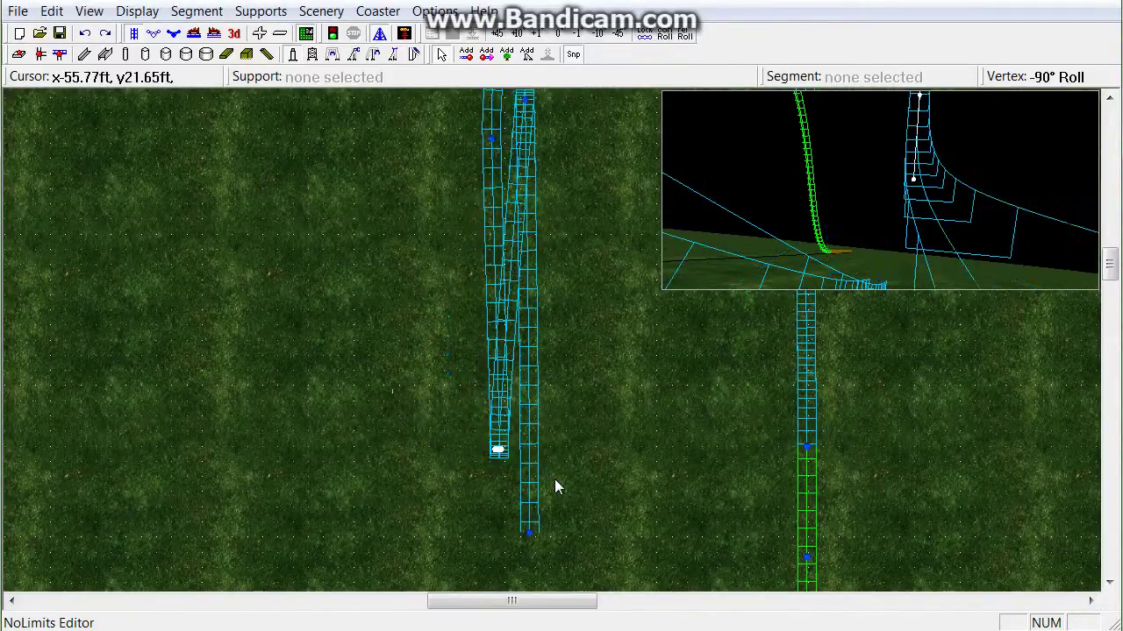
{"action": "left_click", "coordinate": [600, 319]}
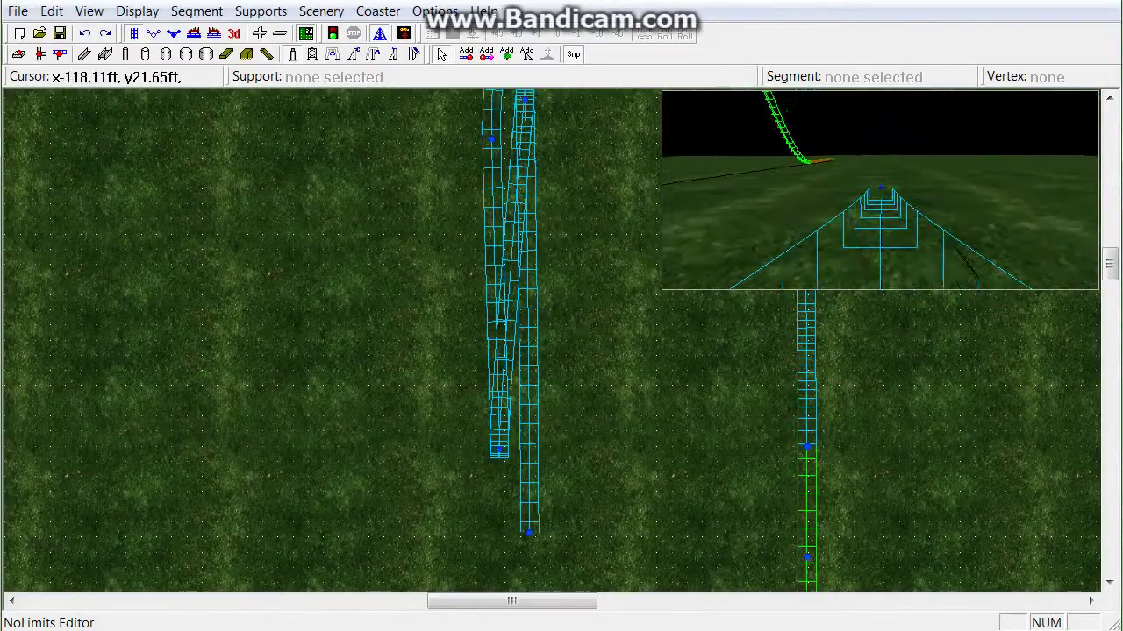
Step: In the side view, tilt the handles of the loop's descending-side vertex so the upper one leans away from the loop
{"action": "left_click", "coordinate": [194, 33]}
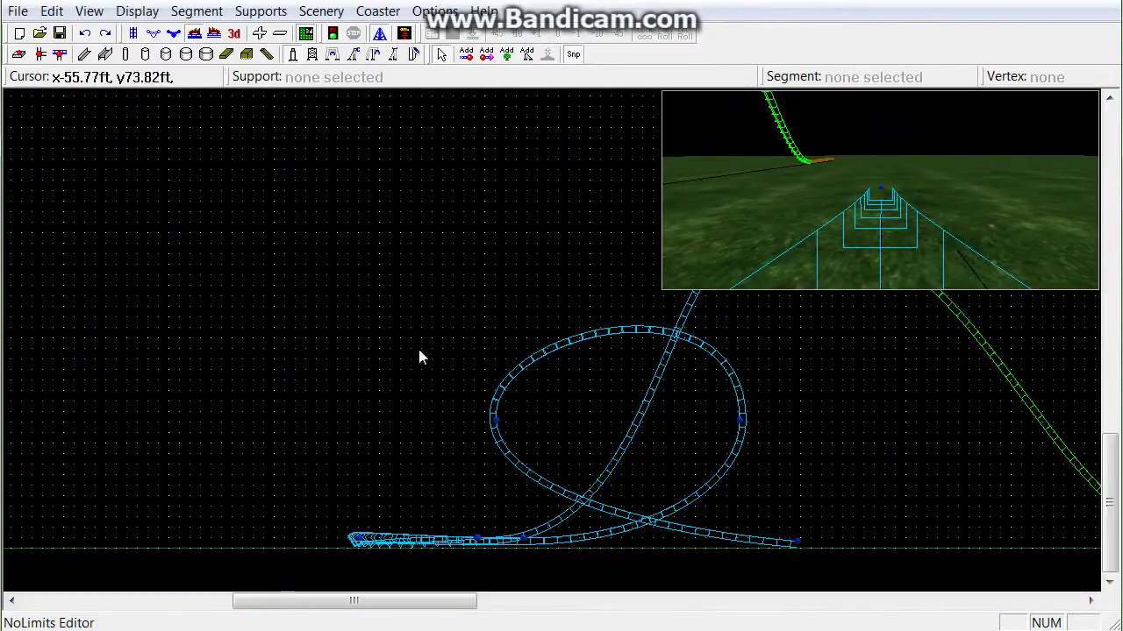
{"action": "left_click", "coordinate": [495, 425]}
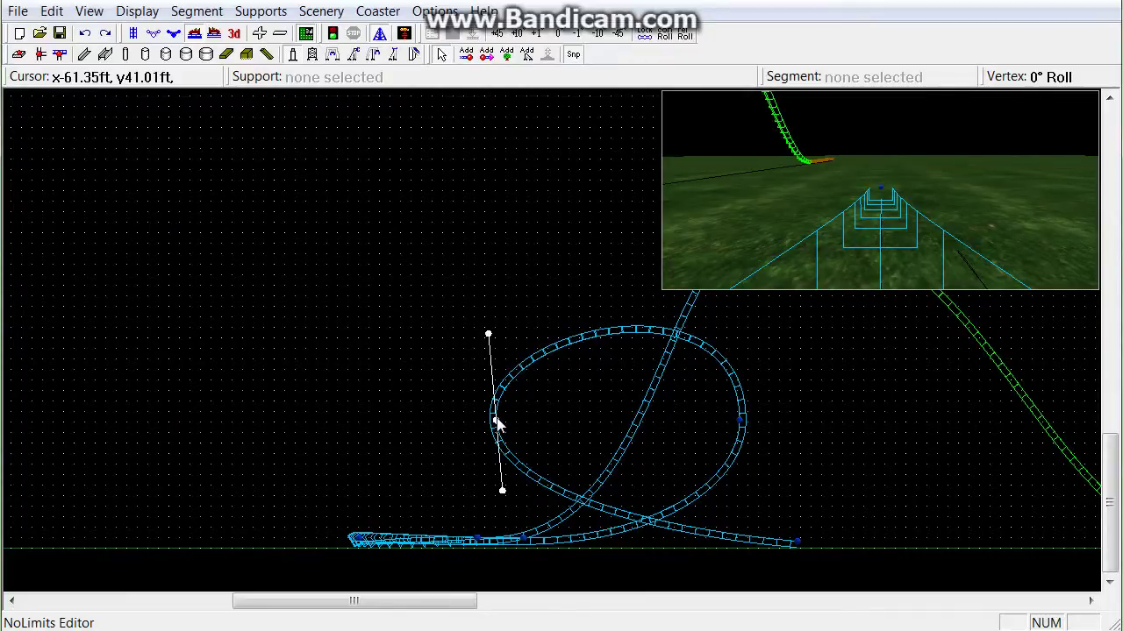
{"action": "right_click_drag", "start_coordinate": [496, 425], "coordinate": [497, 426]}
Step: Lengthen the upper handles of the loop's rising-side and descending-side vertices to make the loop taller
{"action": "left_click", "coordinate": [740, 424]}
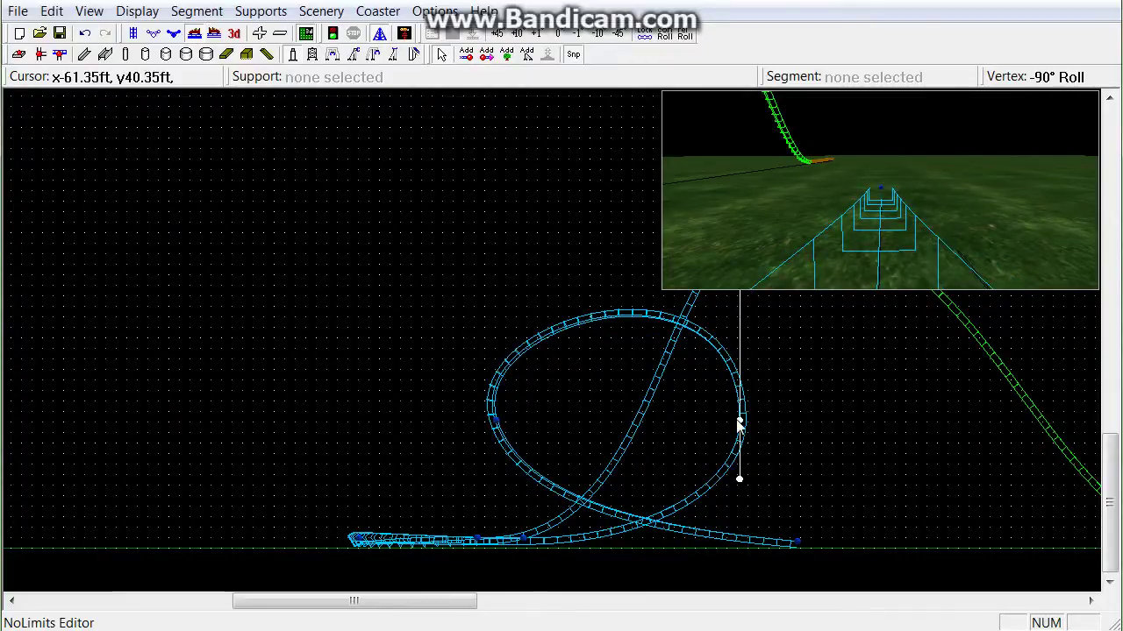
{"action": "right_click_drag", "start_coordinate": [739, 424], "coordinate": [740, 426]}
{"action": "key", "text": "ctrl+z"}
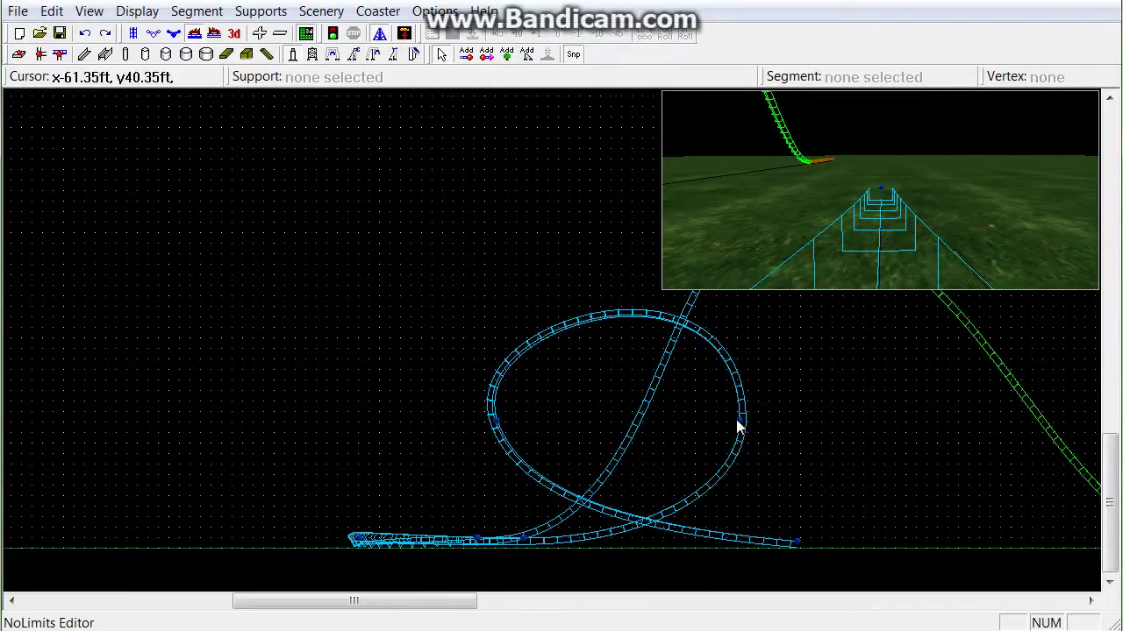
{"action": "scroll", "coordinate": [677, 430], "scroll_direction": "up", "scroll_amount": 2}
{"action": "scroll", "coordinate": [677, 430], "scroll_direction": "right", "scroll_amount": 3}
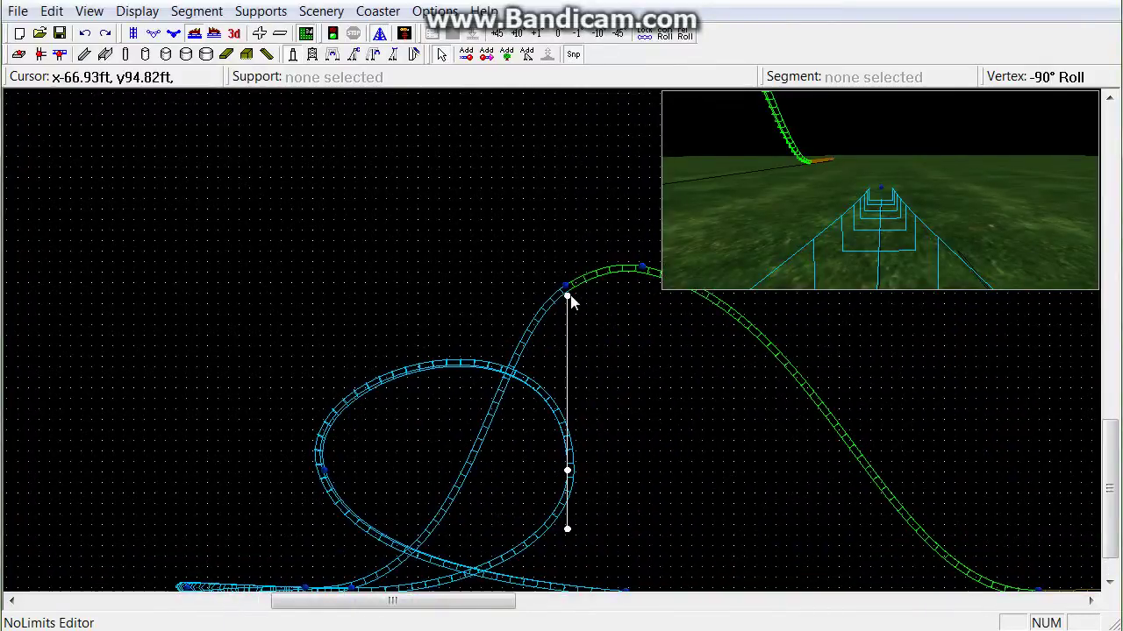
{"action": "left_click_drag", "start_coordinate": [568, 297], "coordinate": [567, 246]}
{"action": "left_click", "coordinate": [326, 470]}
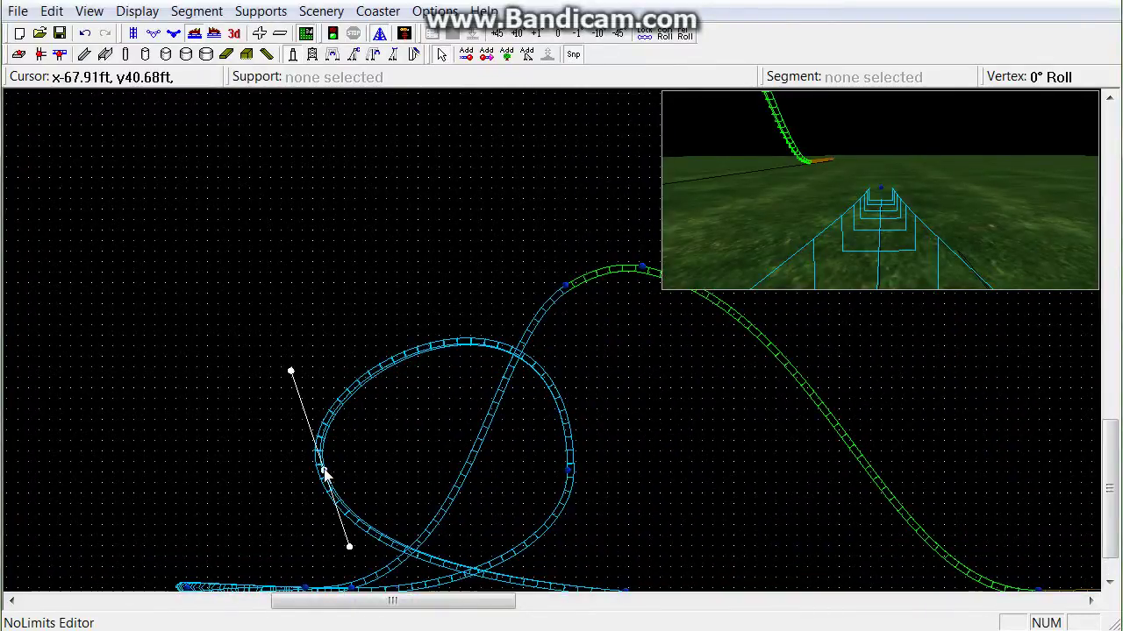
{"action": "mouse_move", "coordinate": [295, 376]}
{"action": "left_mouse_down"}
{"action": "mouse_move", "coordinate": [322, 309]}
{"action": "mouse_move", "coordinate": [273, 349]}
{"action": "mouse_move", "coordinate": [290, 366]}
{"action": "left_mouse_up"}
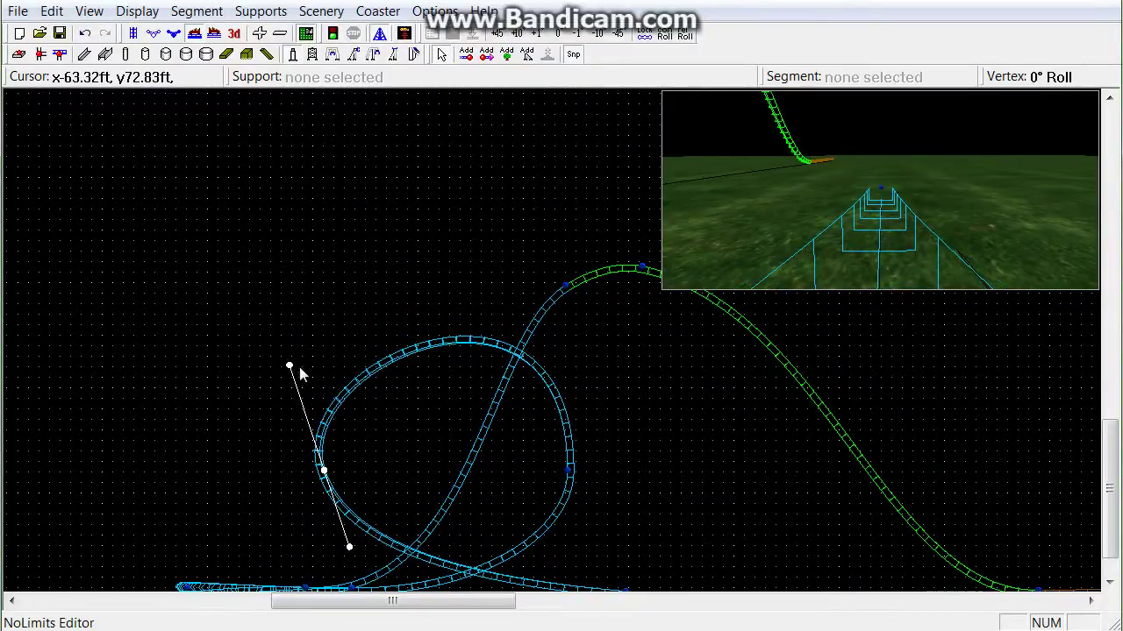
Step: Move the loop's rising-side vertex outward and slightly upward to widen the loop
{"action": "left_click", "coordinate": [562, 468]}
{"action": "left_click_drag", "start_coordinate": [566, 470], "coordinate": [579, 469]}
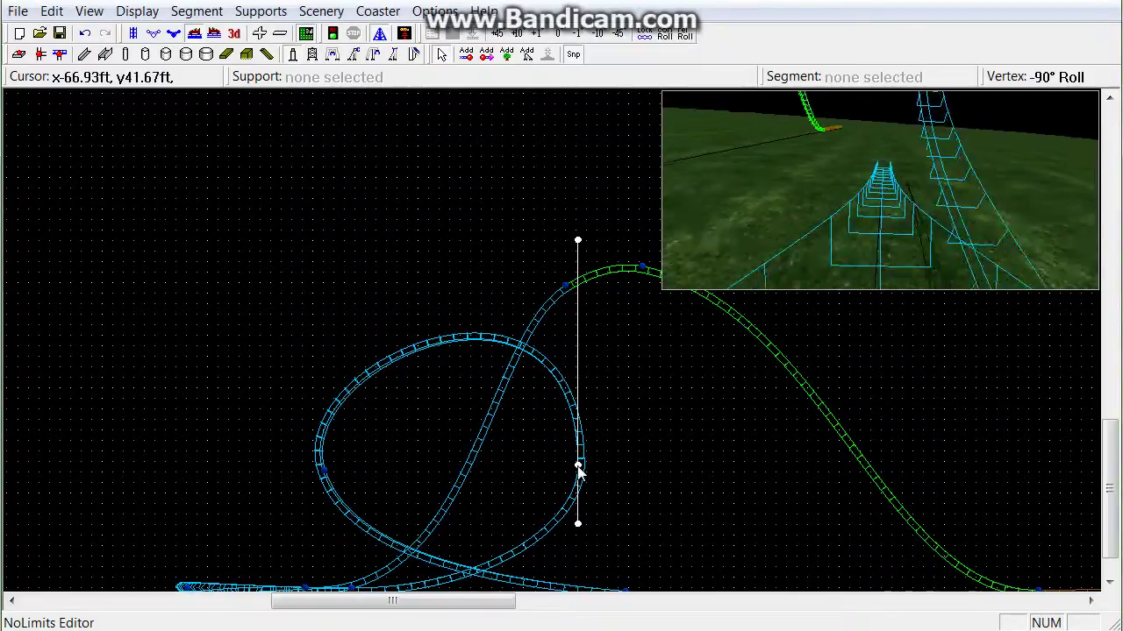
{"action": "left_click", "coordinate": [675, 463]}
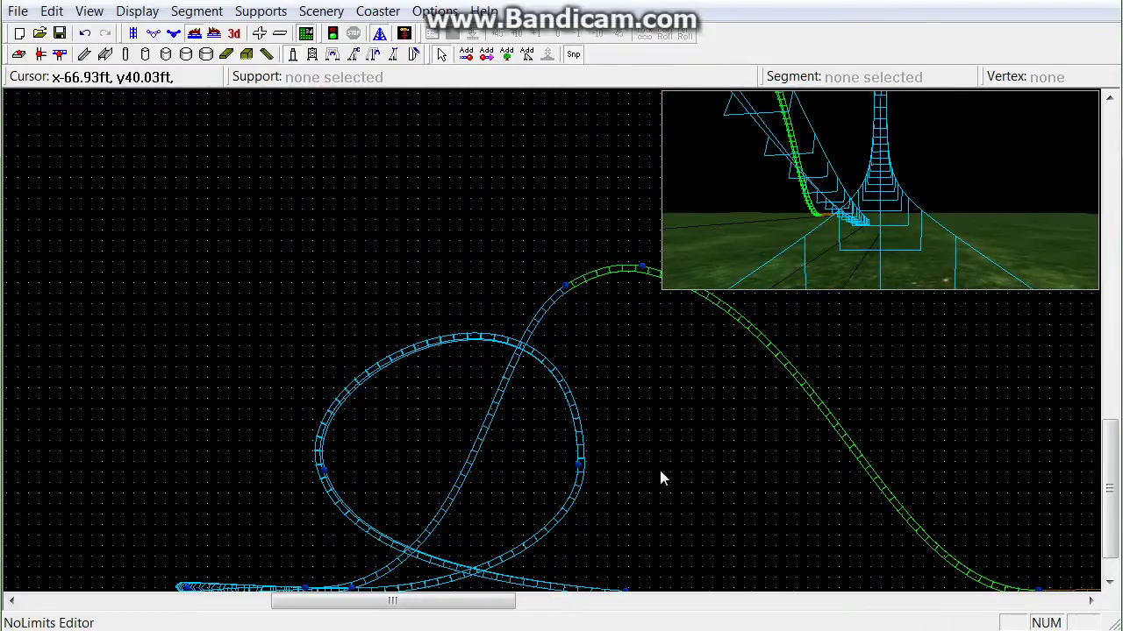
{"action": "left_click_drag", "start_coordinate": [579, 468], "coordinate": [584, 462]}
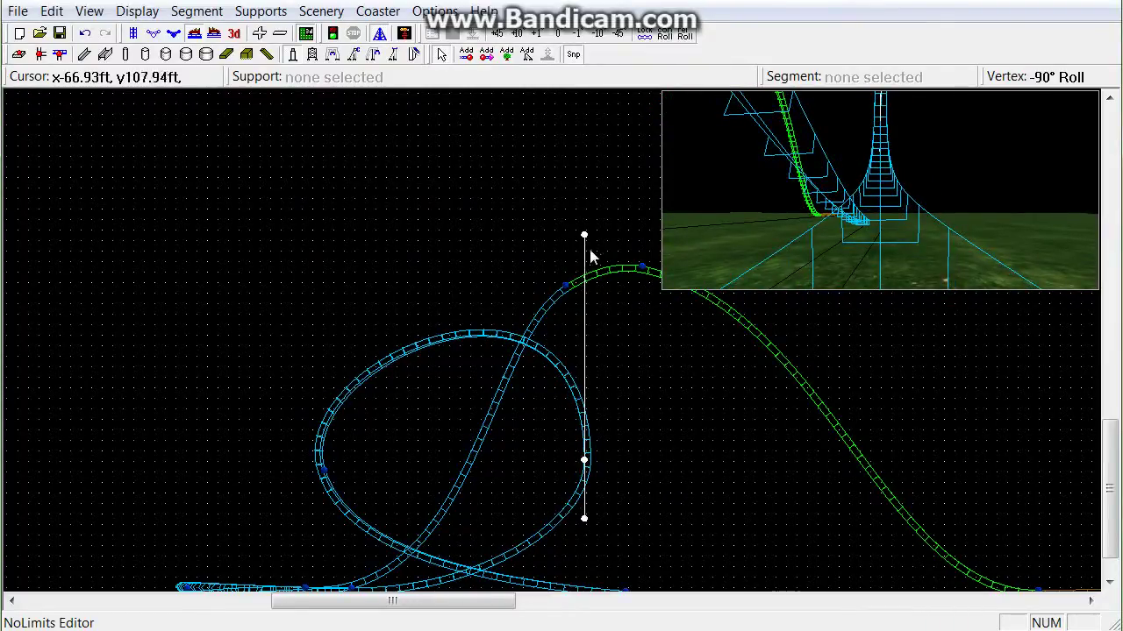
Step: Shorten the upper handle of the loop's rising-side vertex and tilt the descending-side vertex's upper handle further away from the loop
{"action": "left_click_drag", "start_coordinate": [585, 238], "coordinate": [588, 269]}
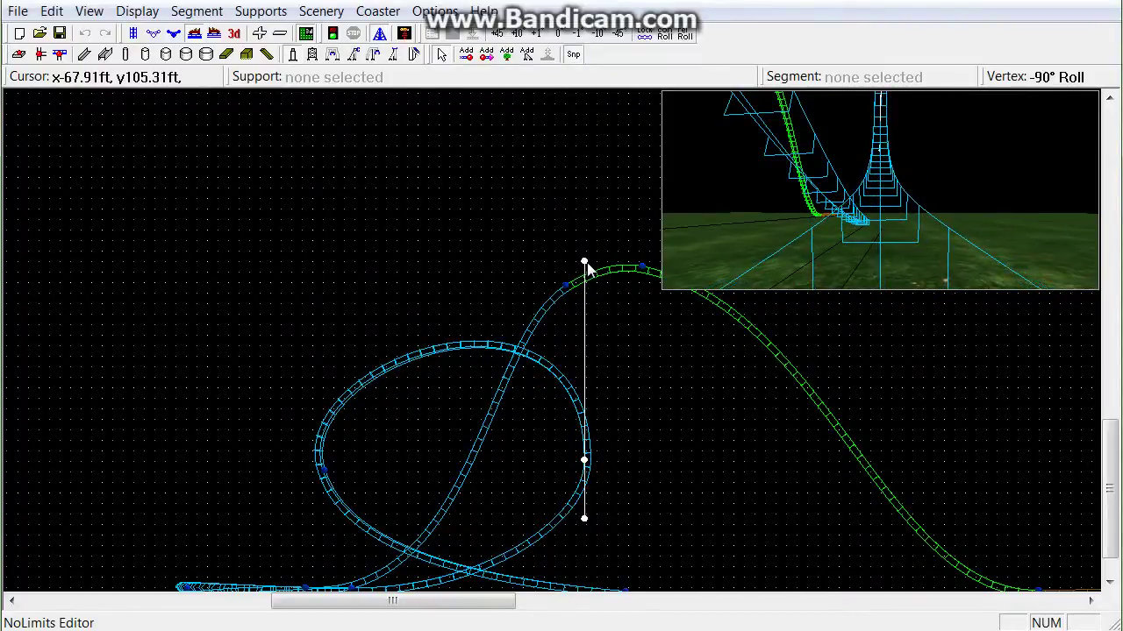
{"action": "left_click", "coordinate": [322, 469]}
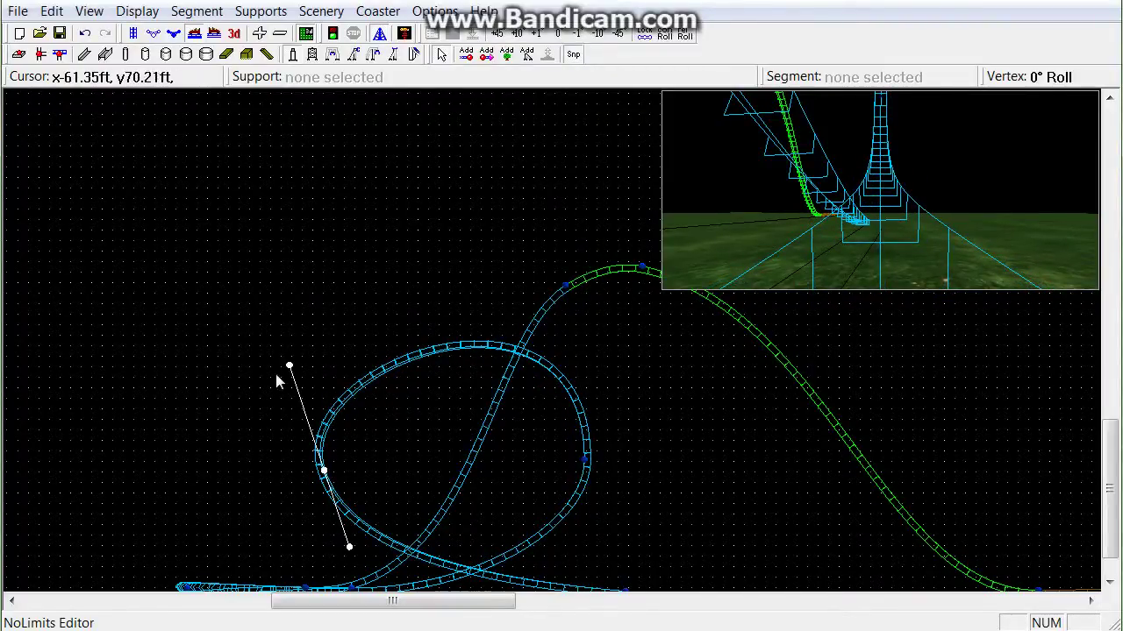
{"action": "mouse_move", "coordinate": [292, 369]}
{"action": "left_mouse_down"}
{"action": "mouse_move", "coordinate": [302, 361]}
{"action": "mouse_move", "coordinate": [280, 361]}
{"action": "left_mouse_up"}
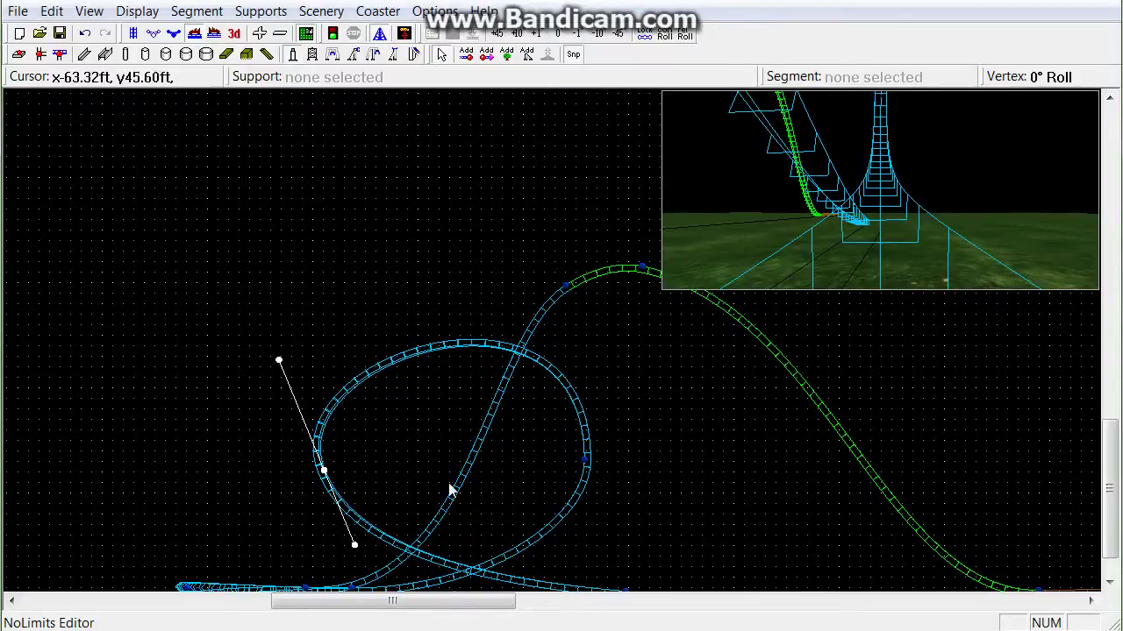
{"action": "left_click", "coordinate": [440, 463]}
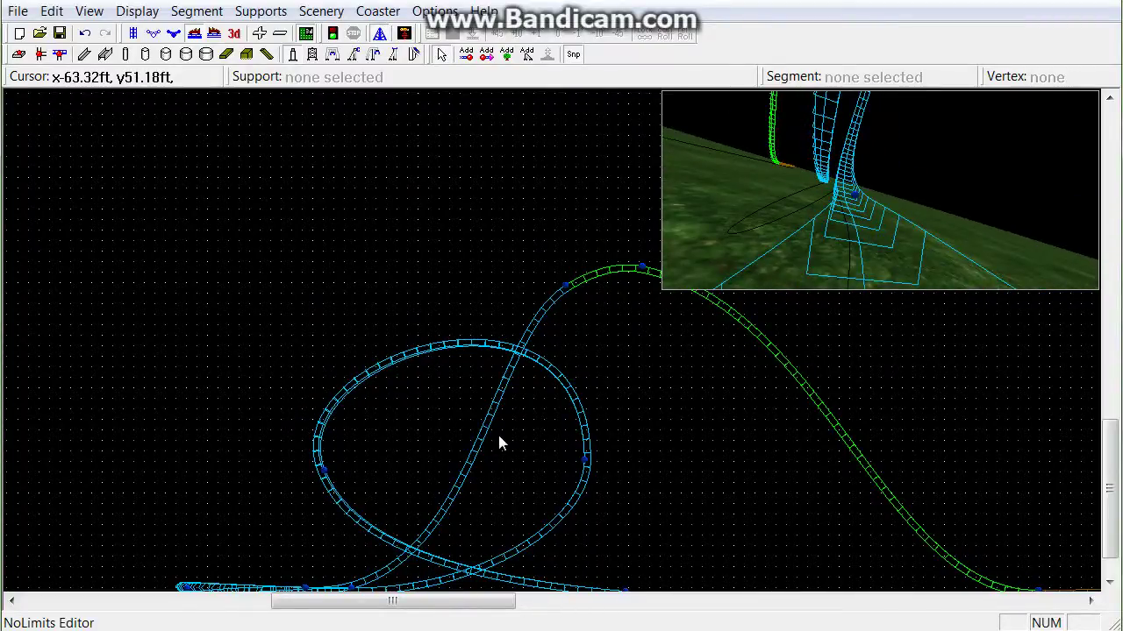
{"action": "scroll", "coordinate": [322, 296], "scroll_direction": "down", "scroll_amount": 2}
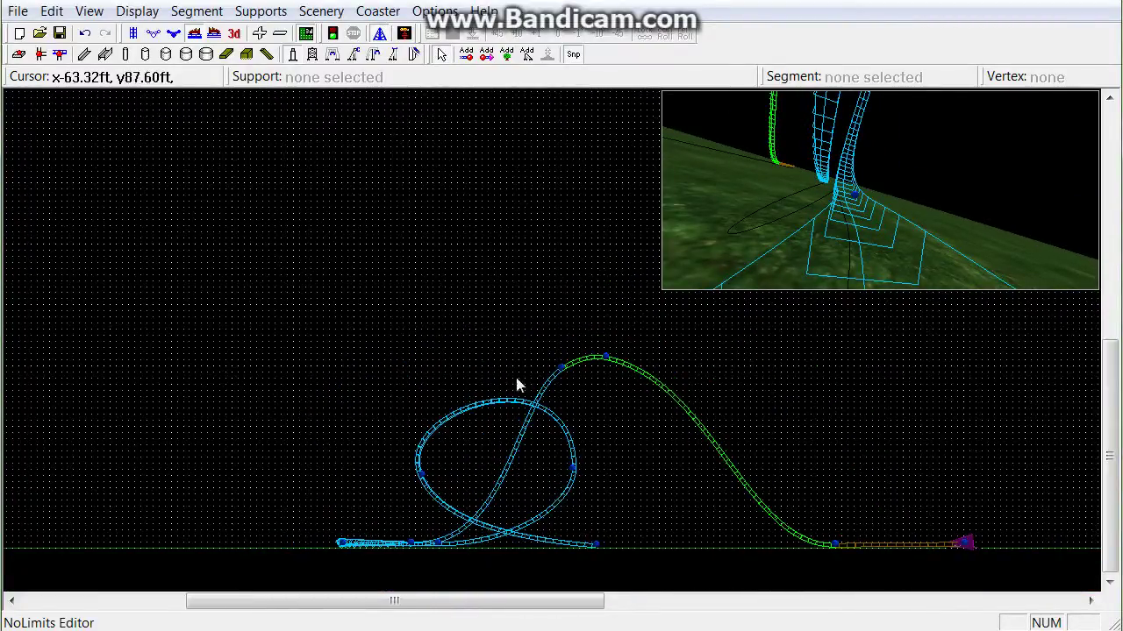
{"action": "right_click_drag", "start_coordinate": [516, 377], "coordinate": [437, 261]}
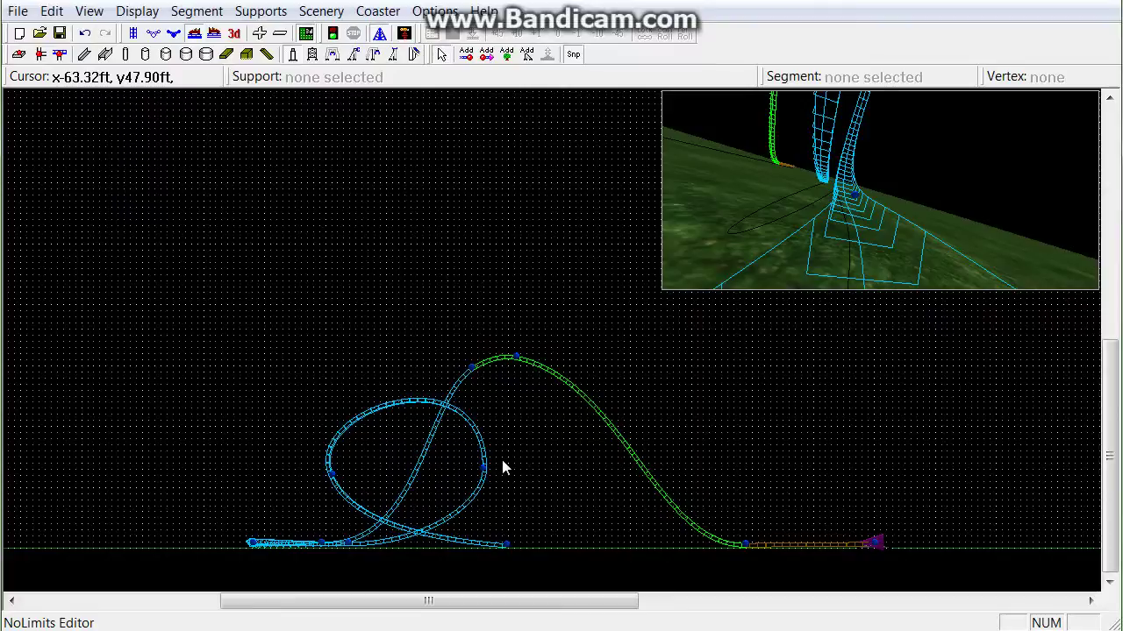
Step: Undo the recent handle and vertex adjustments made to the vertical loop
{"action": "key", "text": "ctrl+z"}
{"action": "key", "text": "ctrl+z"}
{"action": "key", "text": "ctrl+z"}
{"action": "key", "text": "ctrl+z"}
{"action": "key", "text": "ctrl+z"}
{"action": "key", "text": "ctrl+z"}
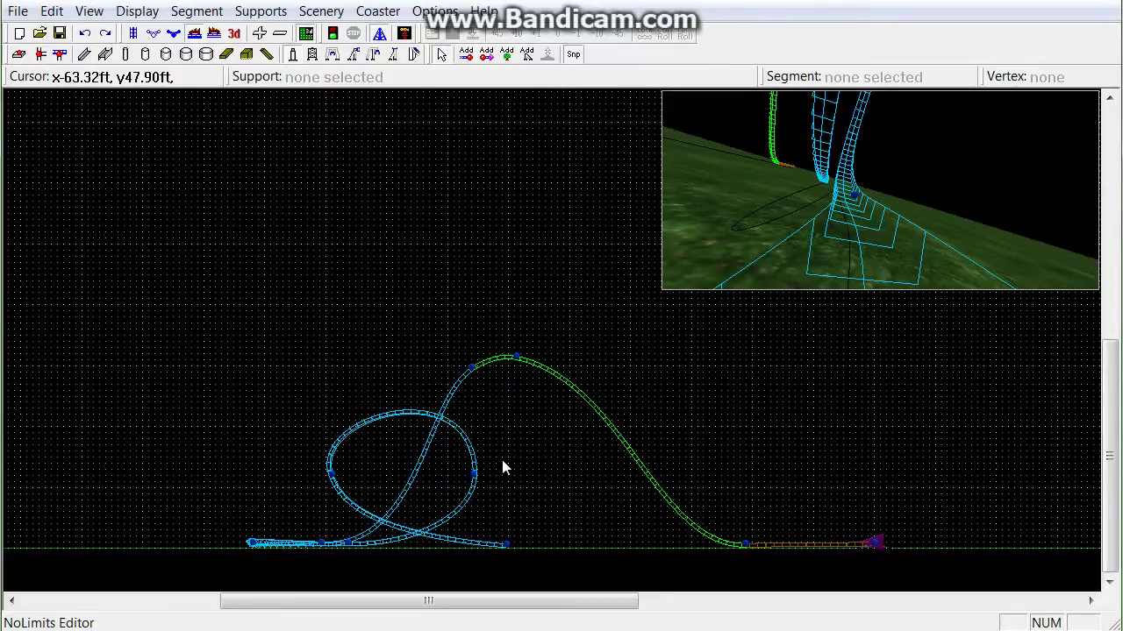
{"action": "key", "text": "ctrl+z"}
{"action": "key", "text": "ctrl+z"}
{"action": "key", "text": "ctrl+z"}
{"action": "key", "text": "ctrl+z"}
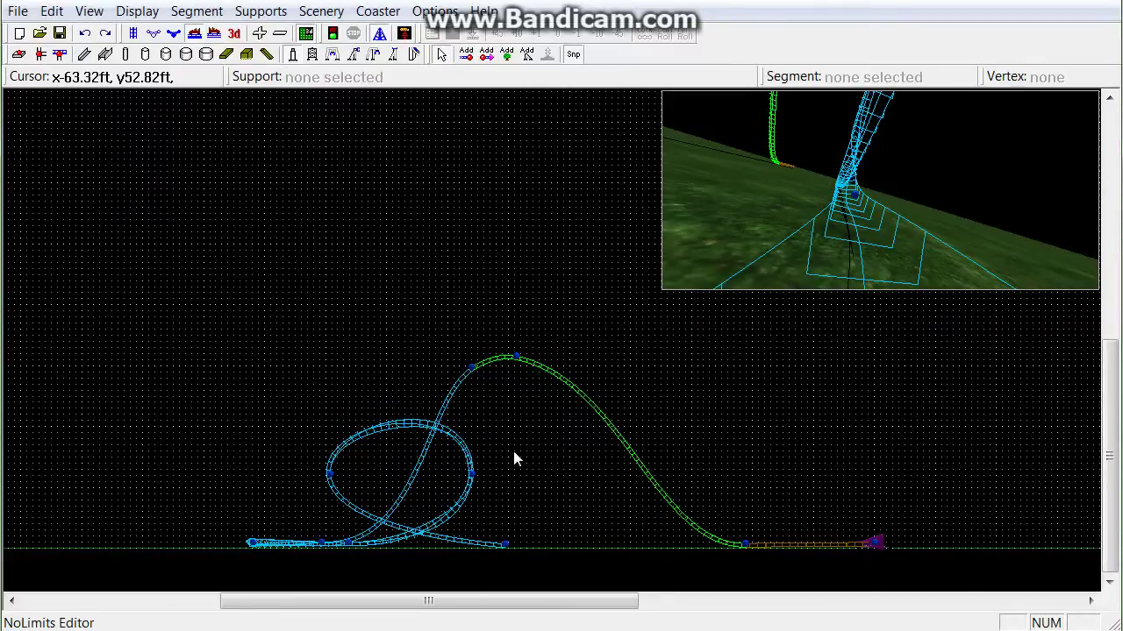
{"action": "key", "text": "ctrl+z"}
{"action": "key", "text": "ctrl+z"}
{"action": "key", "text": "ctrl+z"}
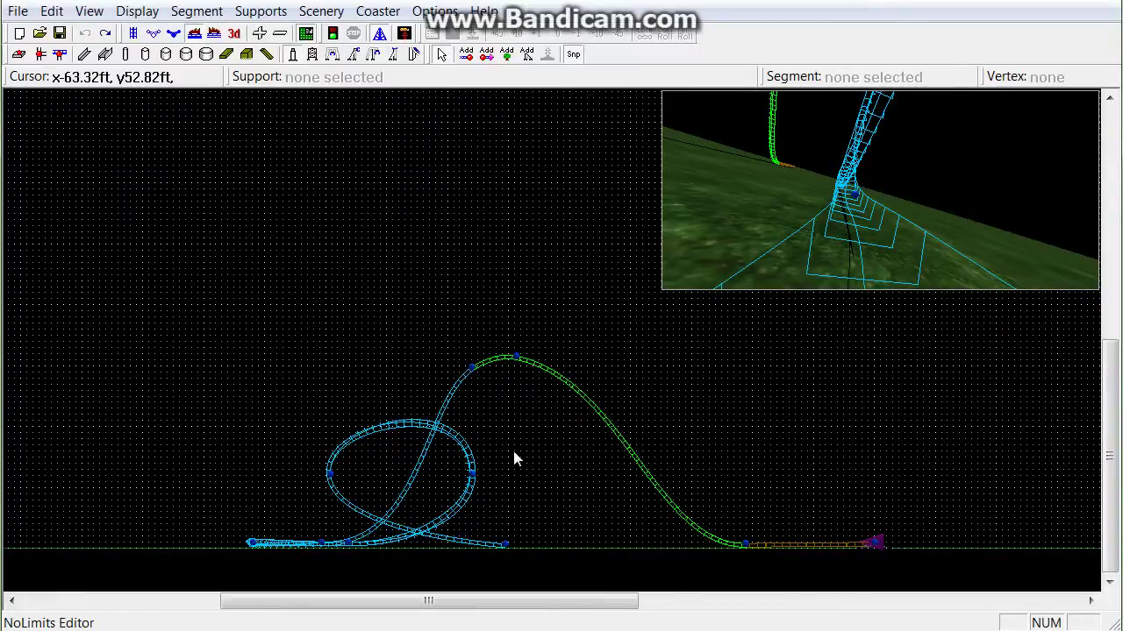
{"action": "key", "text": "s"}
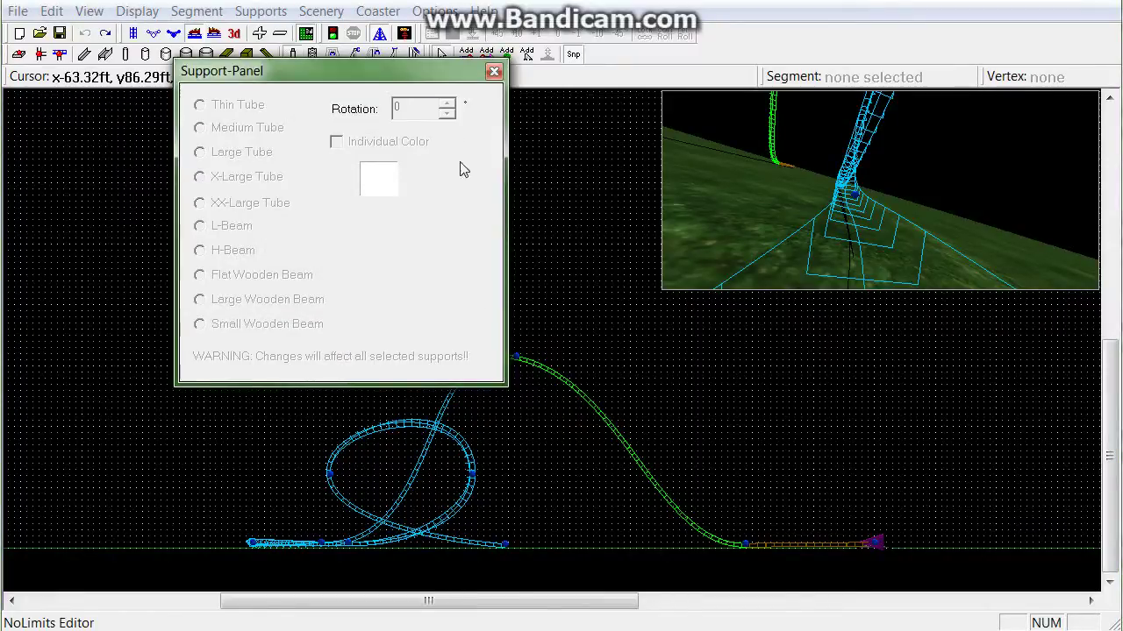
{"action": "left_click", "coordinate": [493, 72]}
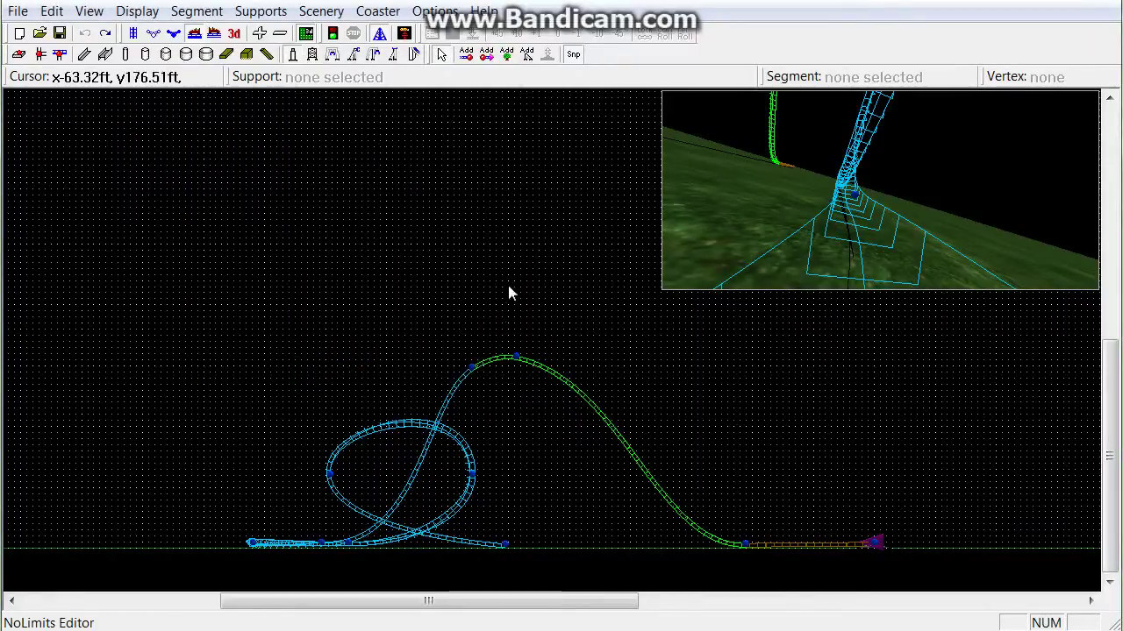
Step: Move the loop's rising-side vertex slightly outward to widen the loop
{"action": "left_click", "coordinate": [471, 474]}
{"action": "left_click_drag", "start_coordinate": [472, 476], "coordinate": [475, 477]}
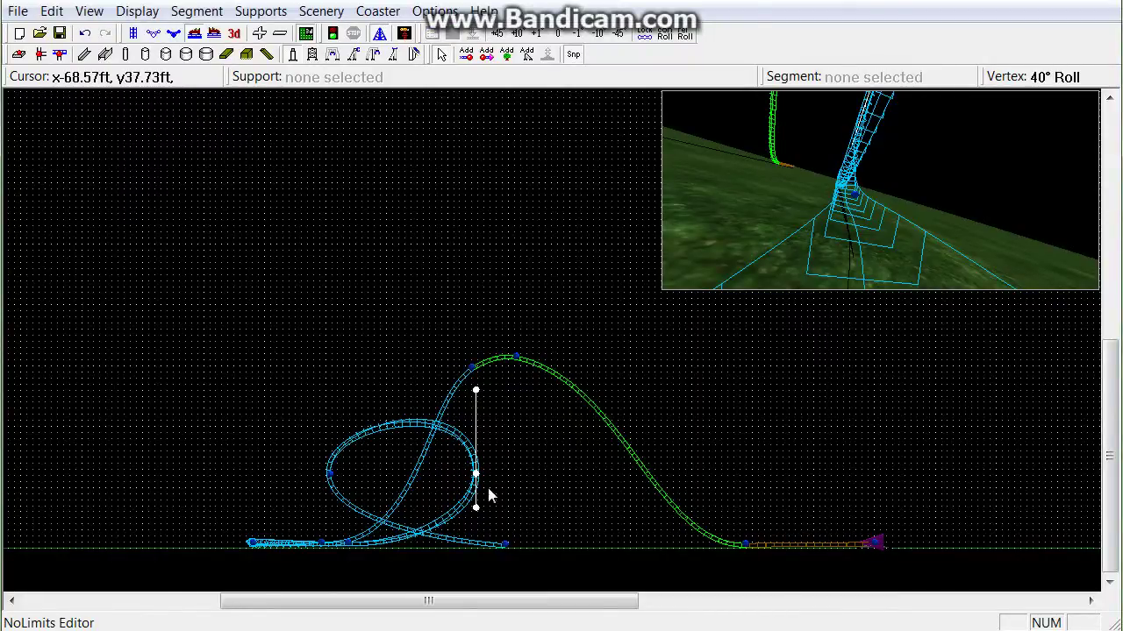
{"action": "left_click", "coordinate": [505, 545]}
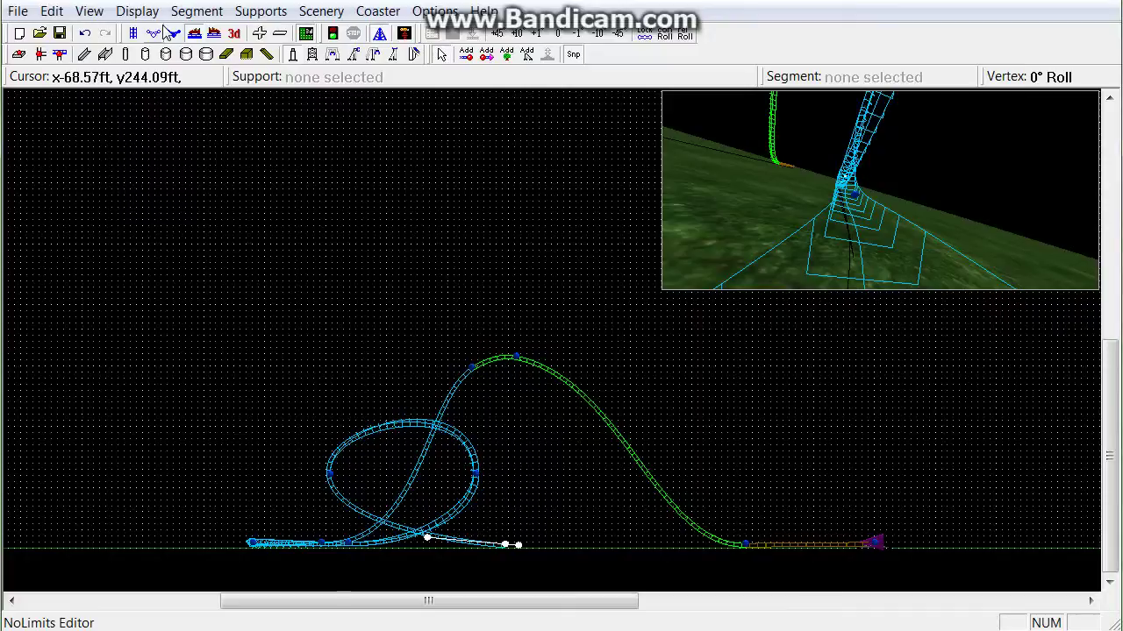
Step: In the top view, delete the vertical loop's vertices and the vertex leading into it after the turnaround
{"action": "left_click", "coordinate": [133, 33]}
{"action": "scroll", "coordinate": [341, 260], "scroll_direction": "down", "scroll_amount": 2}
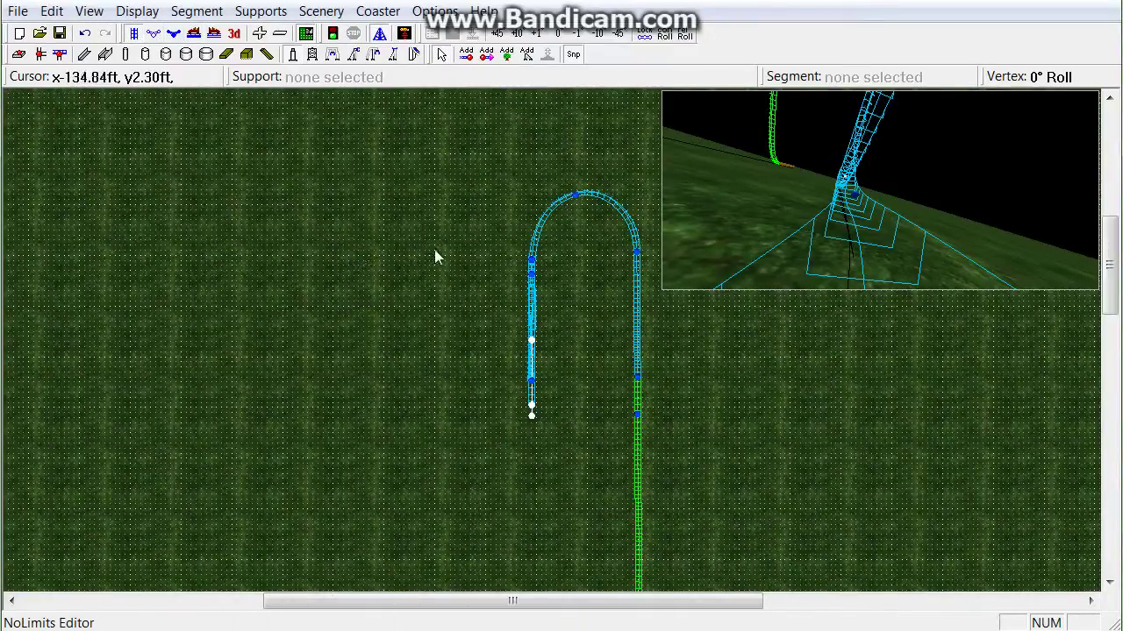
{"action": "left_click_drag", "start_coordinate": [488, 275], "coordinate": [579, 452]}
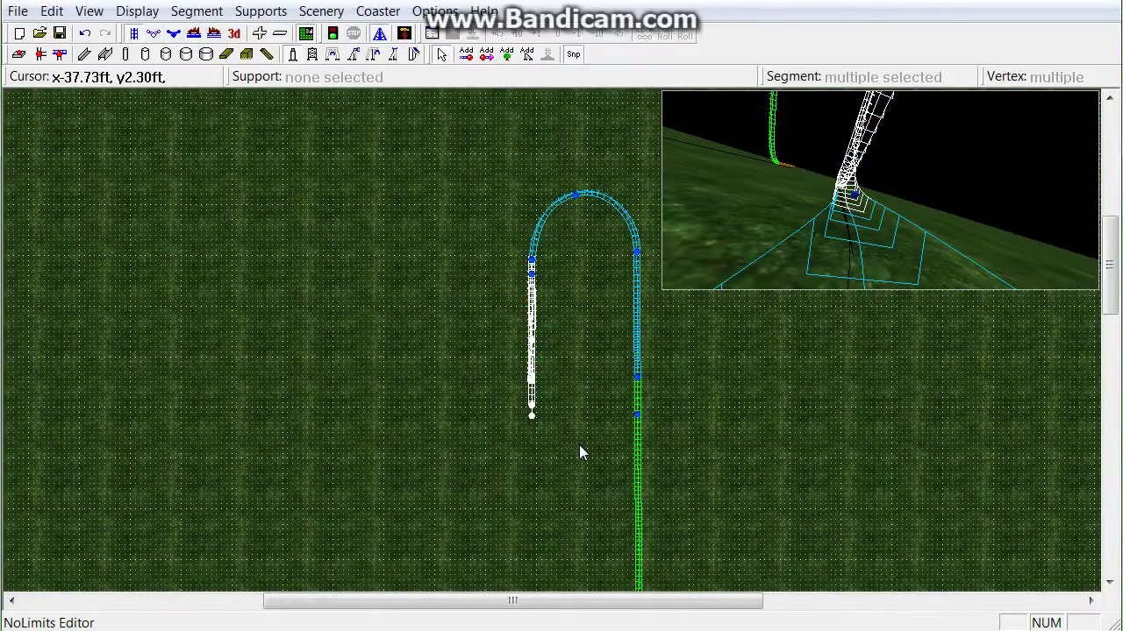
{"action": "key", "text": "Delete"}
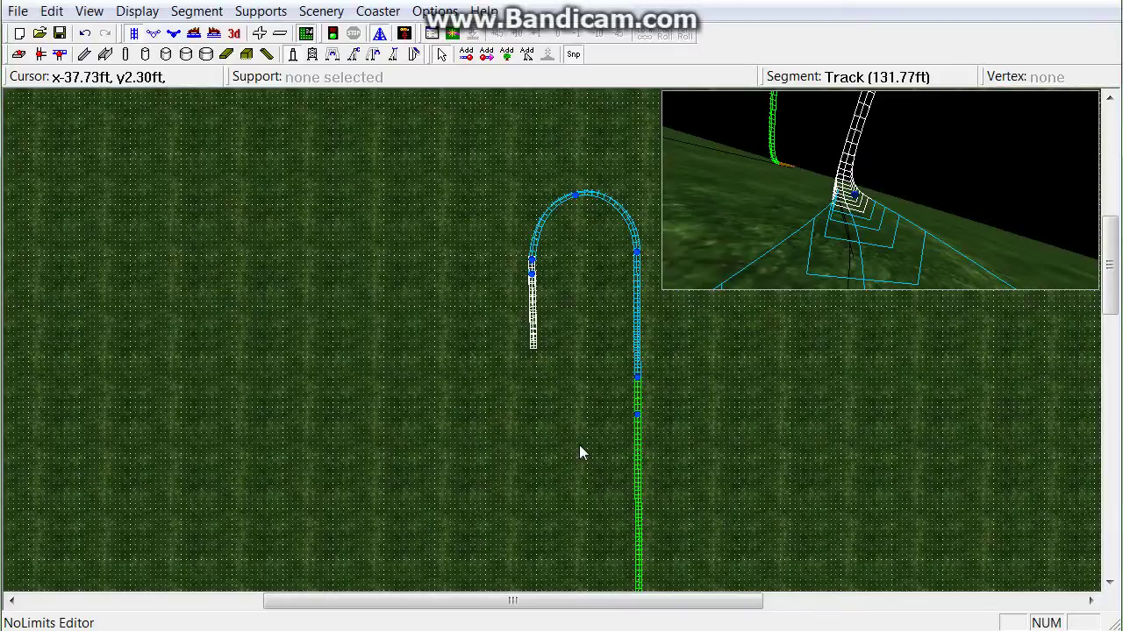
{"action": "left_click", "coordinate": [533, 277]}
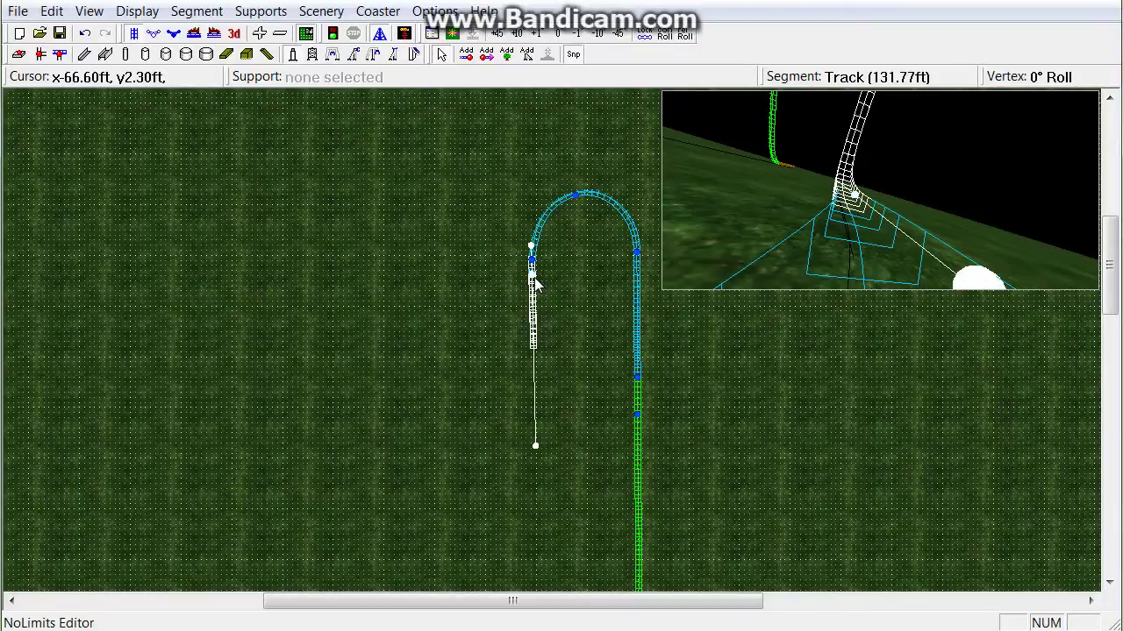
{"action": "key", "text": "Delete"}
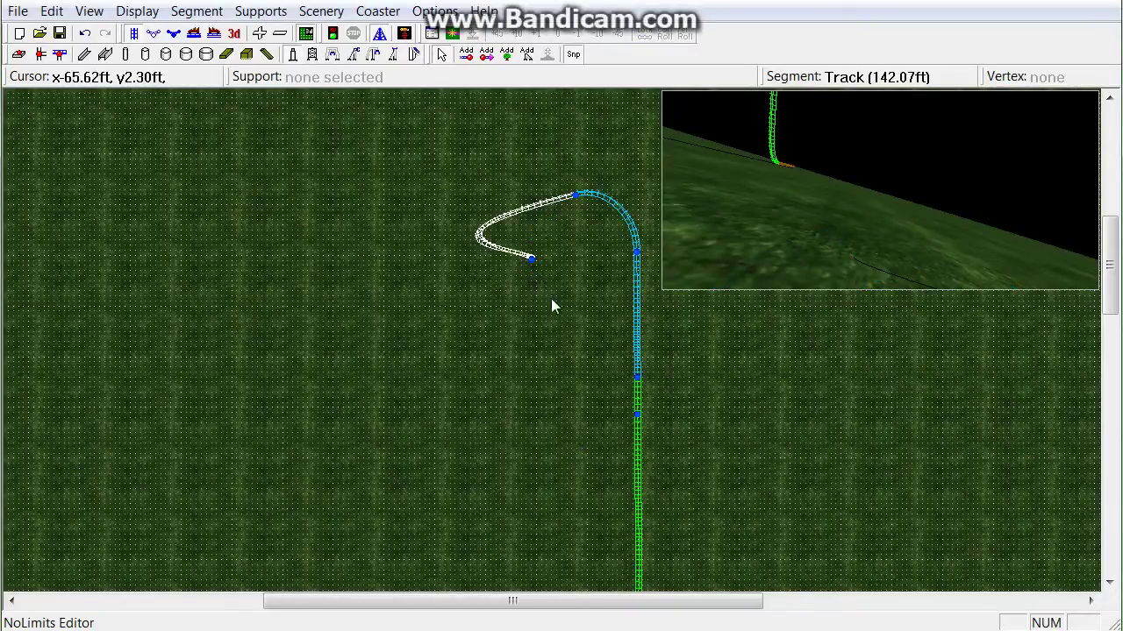
Step: Move the turnaround's end vertex far back alongside the drop to lengthen the returning track
{"action": "left_click", "coordinate": [553, 290]}
{"action": "left_click", "coordinate": [531, 261]}
{"action": "left_click_drag", "start_coordinate": [532, 262], "coordinate": [531, 422]}
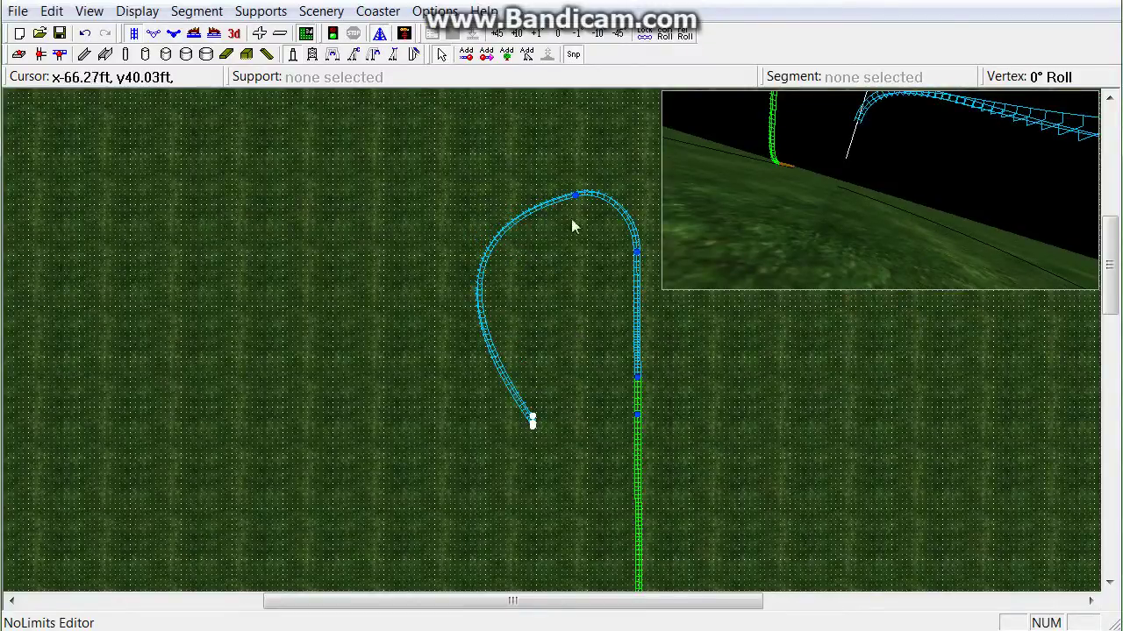
Step: Move the turnaround's apex vertex slightly outward, level its exit-side handle, and shift the end vertex away from the drop to widen the curve
{"action": "left_click", "coordinate": [579, 197]}
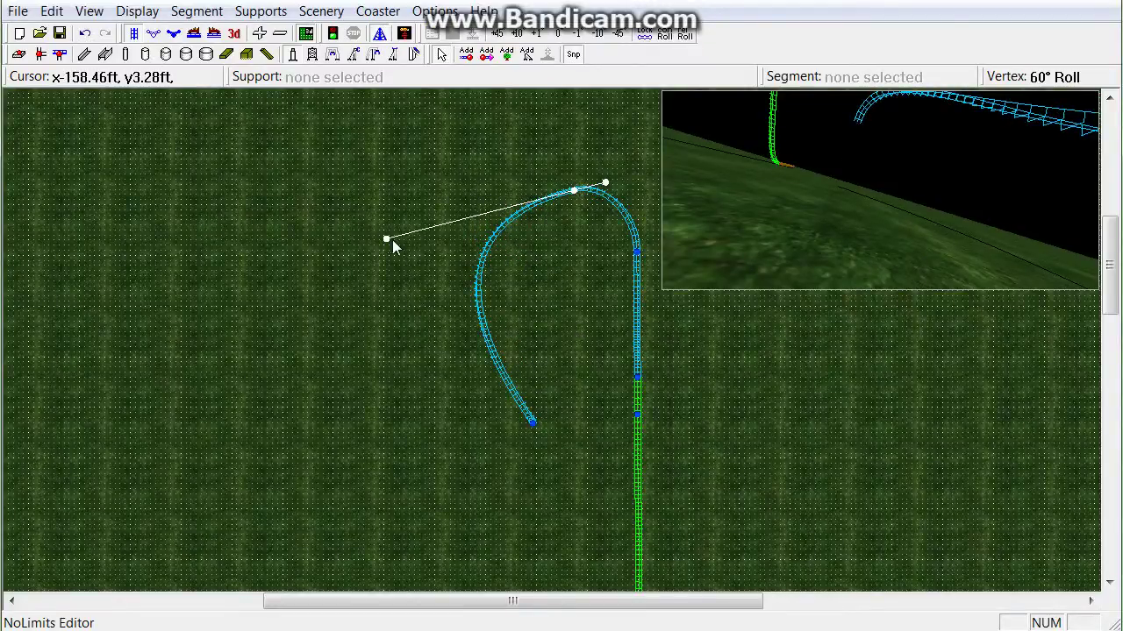
{"action": "left_click_drag", "start_coordinate": [386, 239], "coordinate": [419, 200]}
{"action": "mouse_move", "coordinate": [444, 175]}
{"action": "left_mouse_down"}
{"action": "mouse_move", "coordinate": [435, 179]}
{"action": "mouse_move", "coordinate": [448, 183]}
{"action": "left_mouse_up"}
{"action": "left_click_drag", "start_coordinate": [532, 424], "coordinate": [495, 429]}
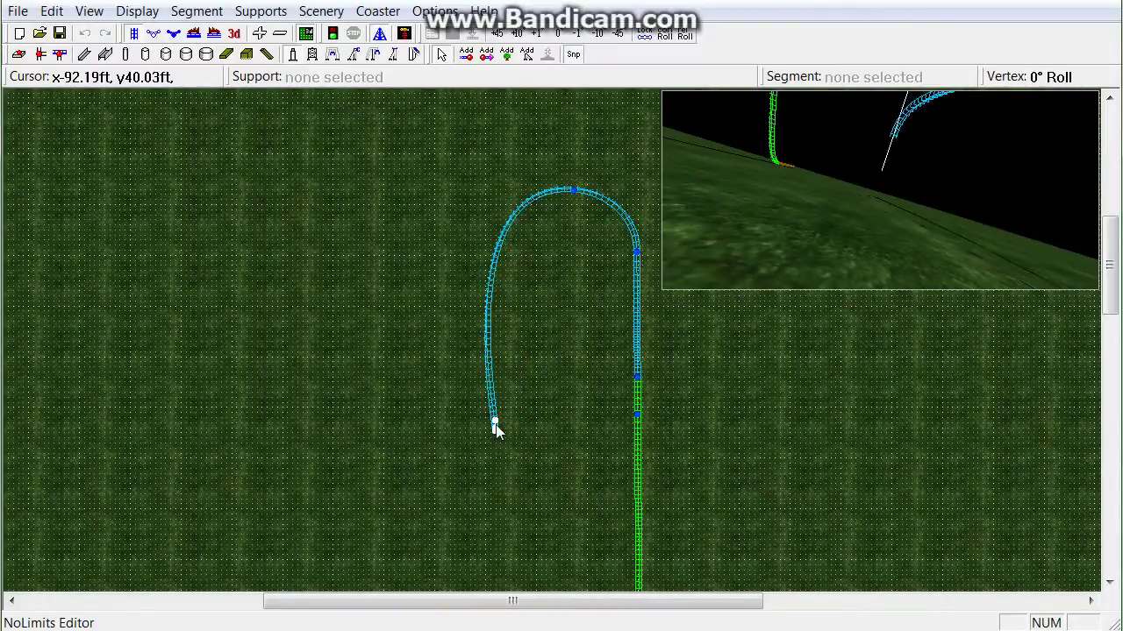
{"action": "key", "text": "F4"}
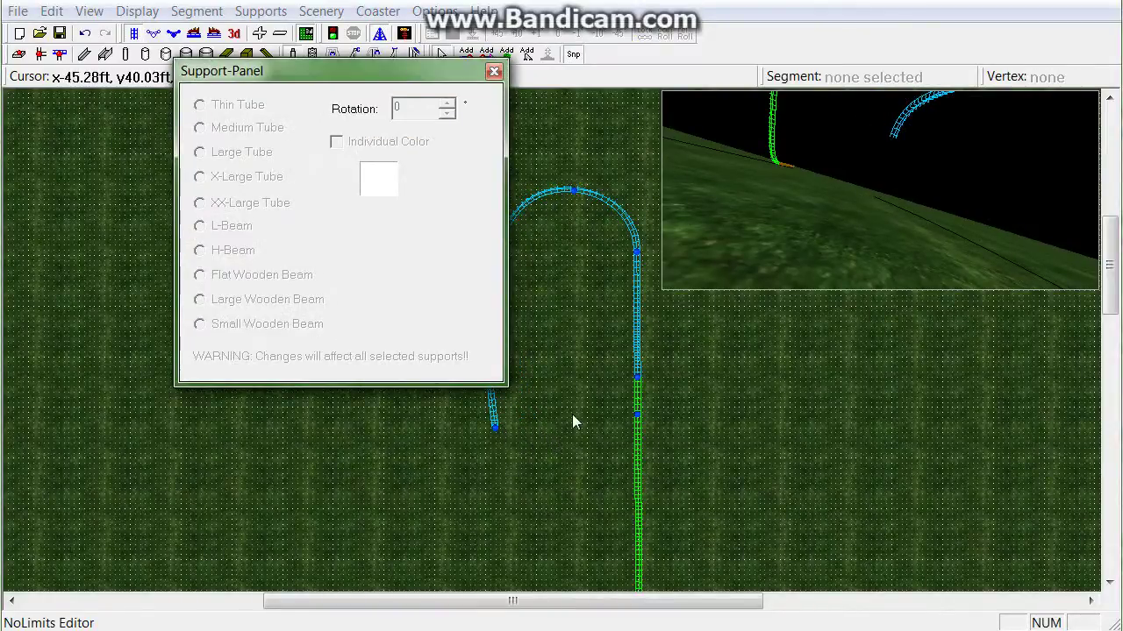
{"action": "left_click", "coordinate": [495, 71]}
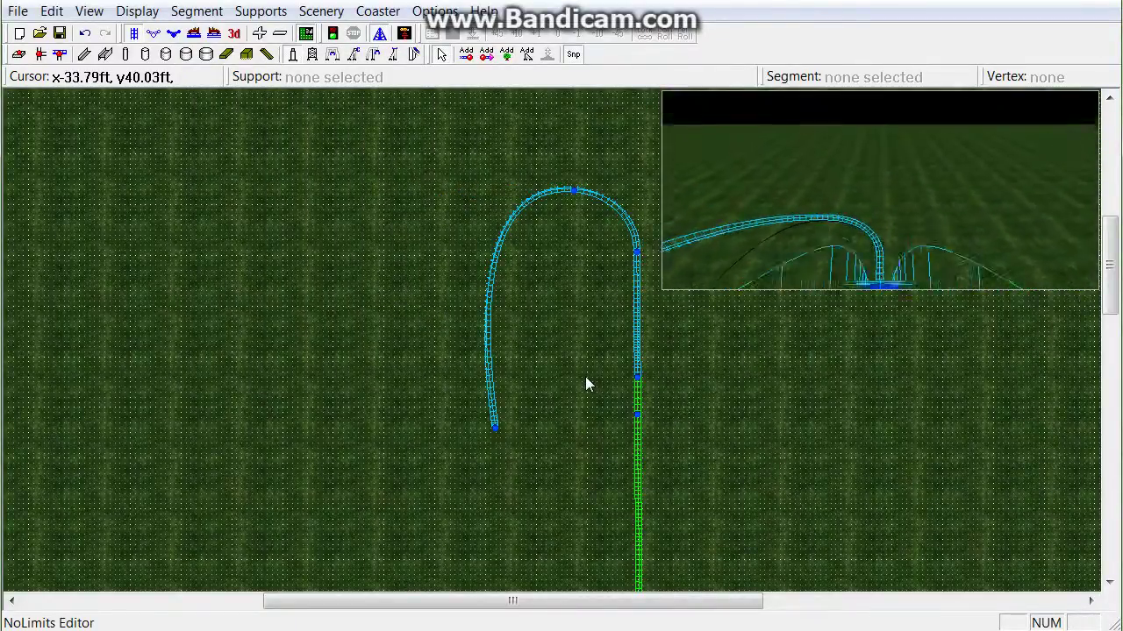
Step: Inspect the turnaround in 3D and change the coaster style to Hyper Coaster (4-Seat)
{"action": "left_click", "coordinate": [404, 33]}
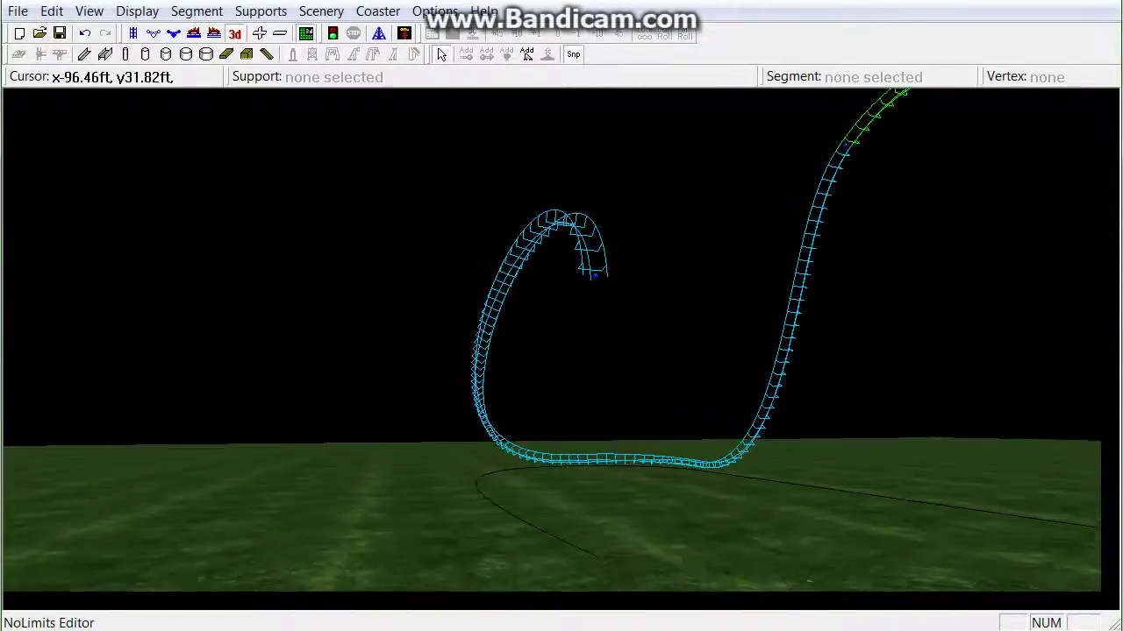
{"action": "left_click", "coordinate": [368, 12]}
{"action": "left_click", "coordinate": [359, 36]}
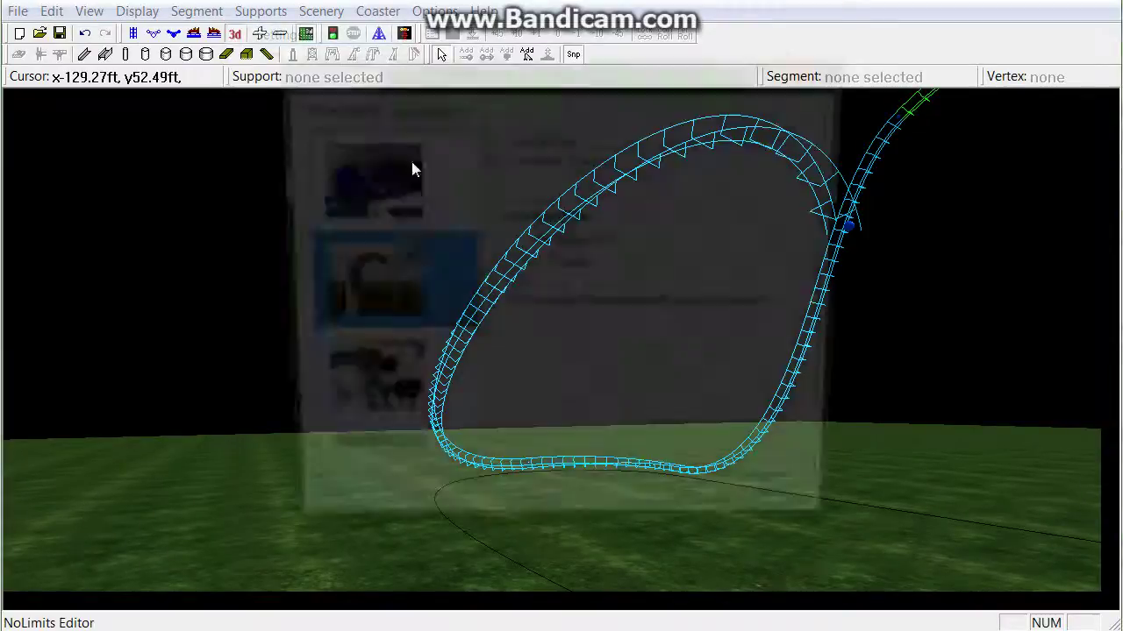
{"action": "scroll", "coordinate": [454, 308], "scroll_direction": "down", "scroll_amount": 3}
{"action": "scroll", "coordinate": [454, 309], "scroll_direction": "up", "scroll_amount": 1}
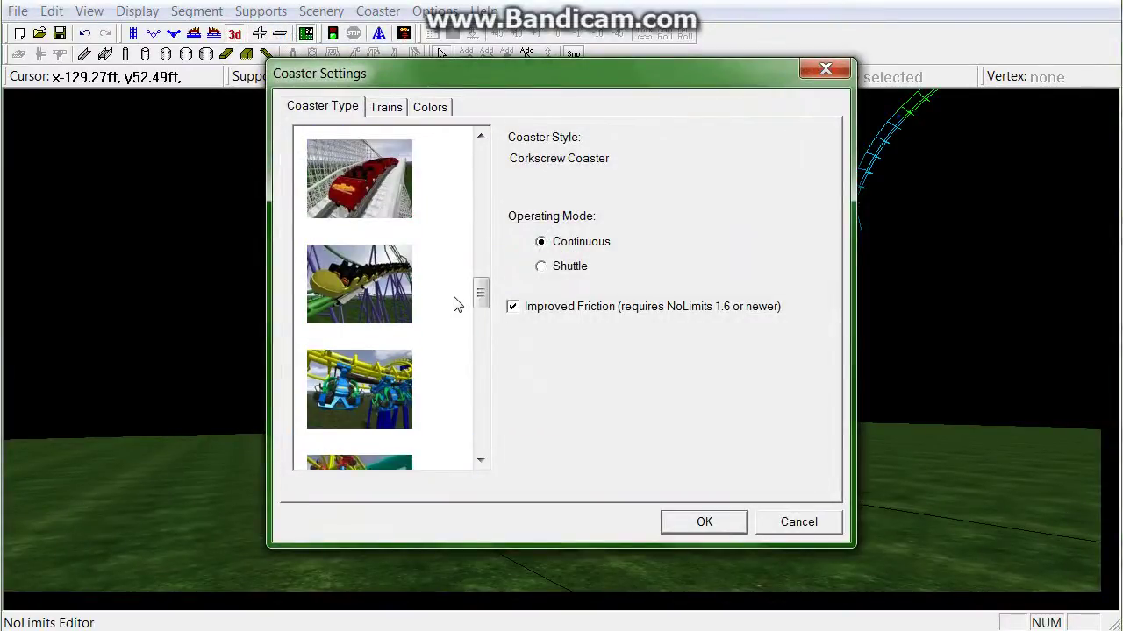
{"action": "scroll", "coordinate": [454, 304], "scroll_direction": "up", "scroll_amount": 3}
{"action": "scroll", "coordinate": [454, 304], "scroll_direction": "up", "scroll_amount": 6}
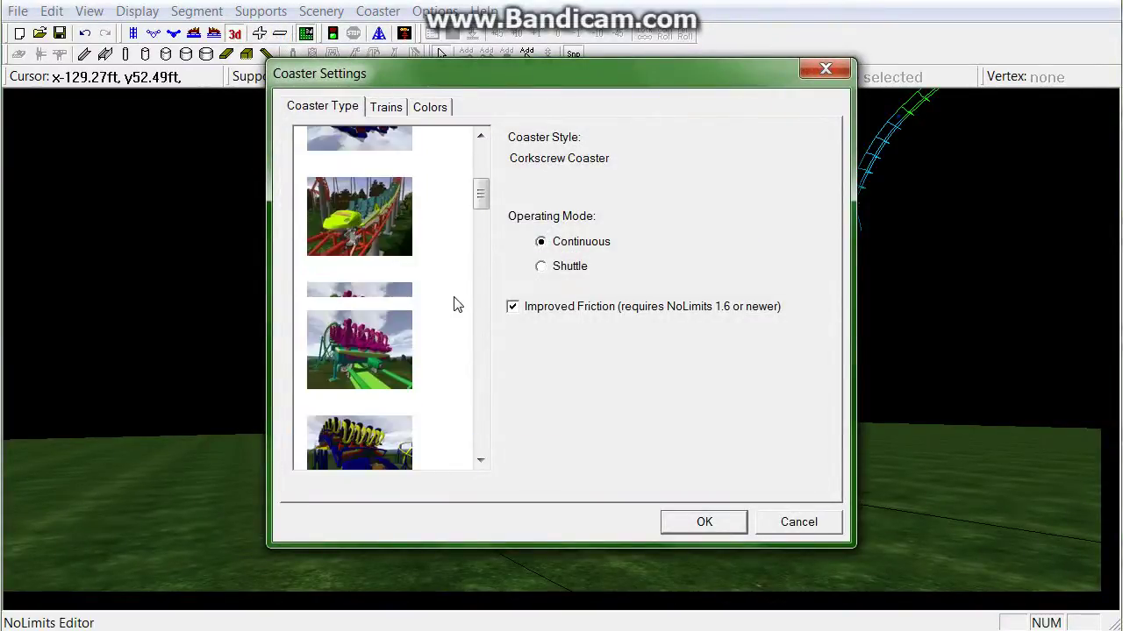
{"action": "scroll", "coordinate": [447, 303], "scroll_direction": "down", "scroll_amount": 4}
{"action": "left_click", "coordinate": [403, 379]}
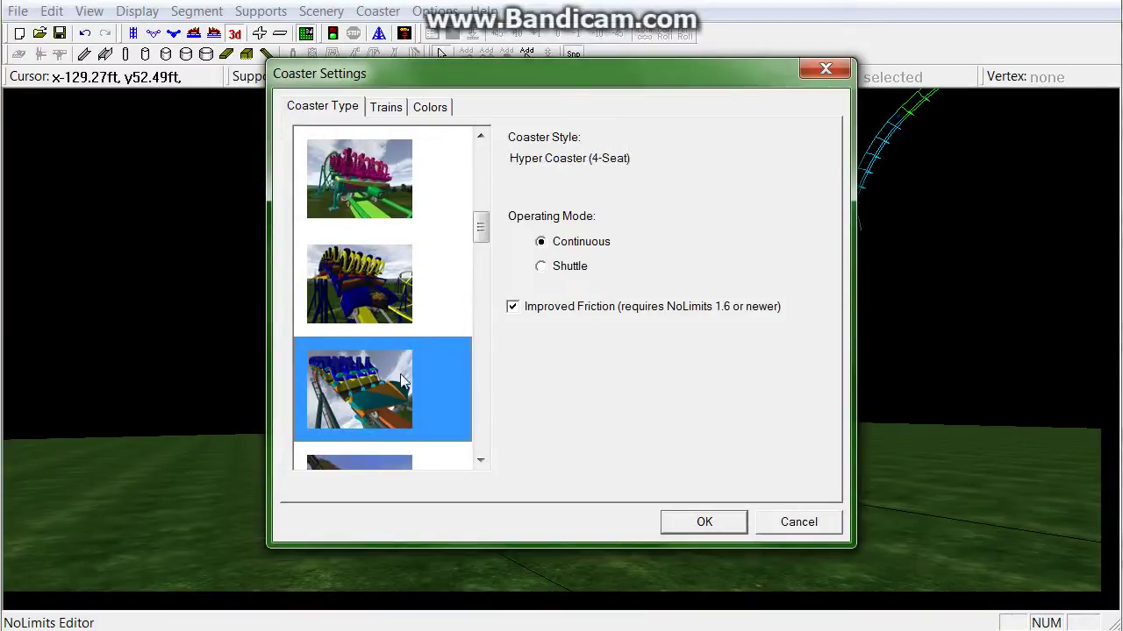
{"action": "left_click", "coordinate": [678, 526]}
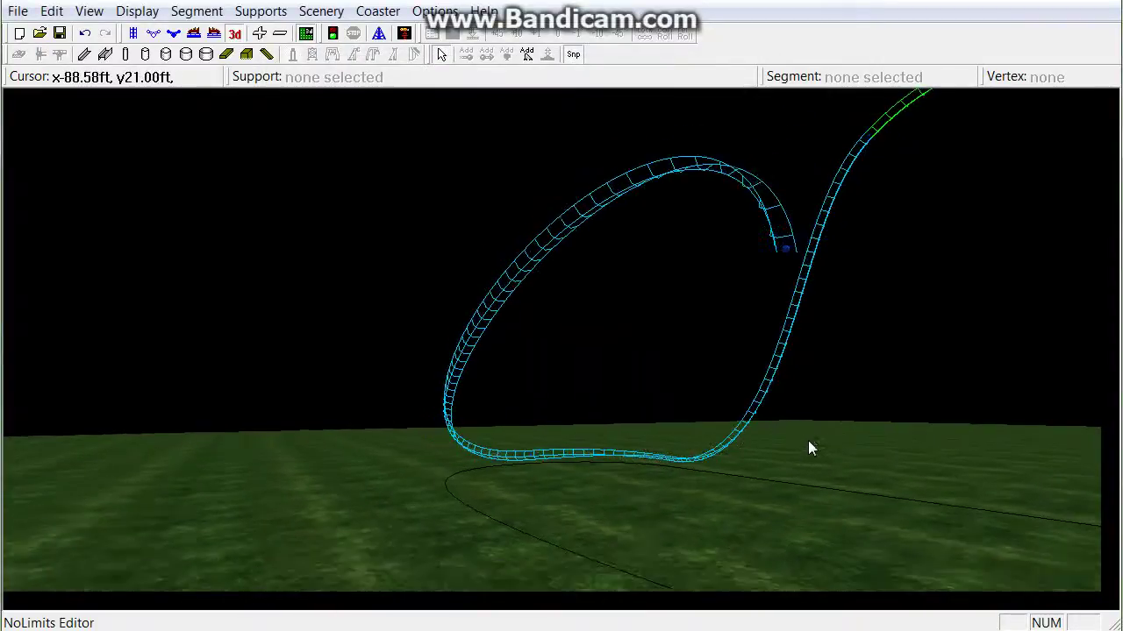
Step: Examine the turnaround from another 3D angle, try to start a train test, and return to the top view
{"action": "right_click_drag", "start_coordinate": [615, 369], "coordinate": [564, 357]}
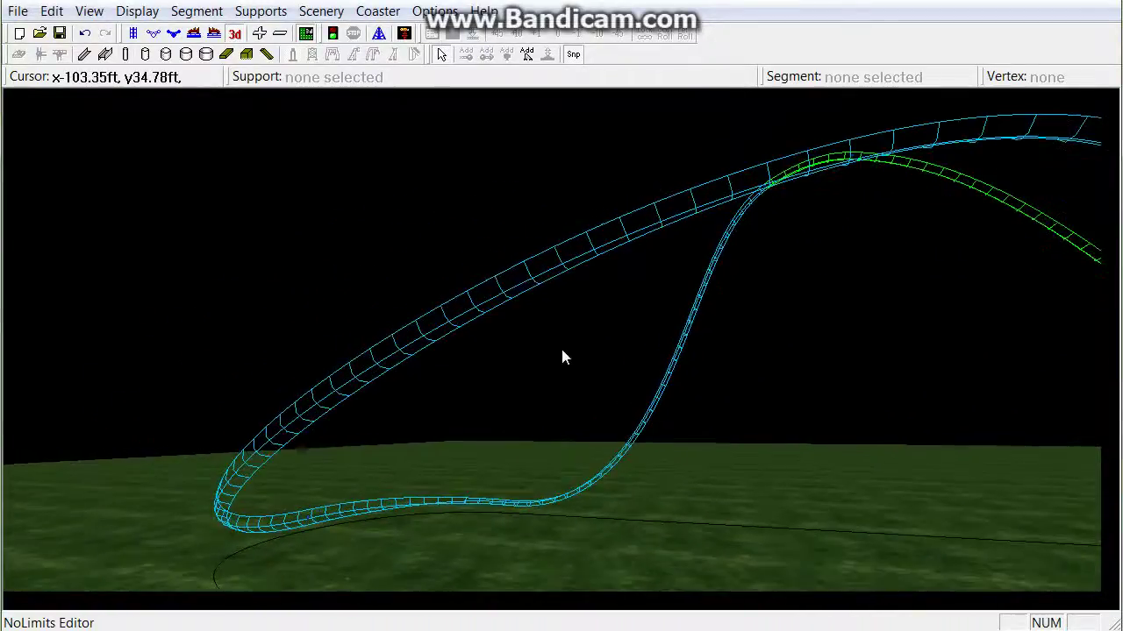
{"action": "left_click", "coordinate": [134, 33]}
{"action": "left_click", "coordinate": [235, 35]}
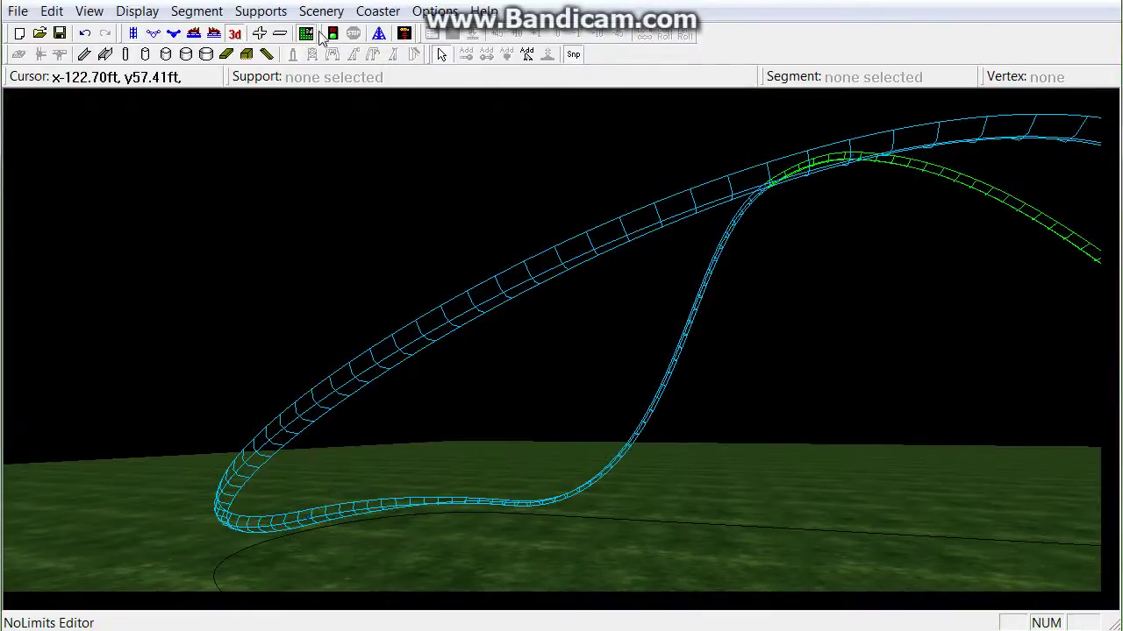
{"action": "left_click", "coordinate": [331, 34]}
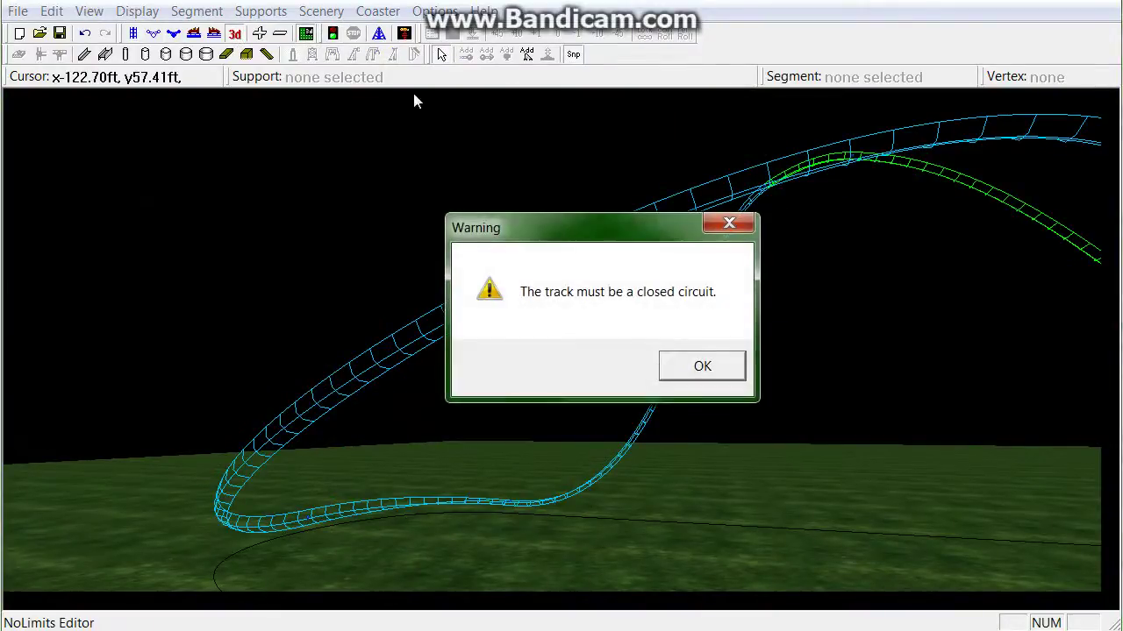
{"action": "left_click", "coordinate": [703, 365]}
{"action": "left_click", "coordinate": [135, 35]}
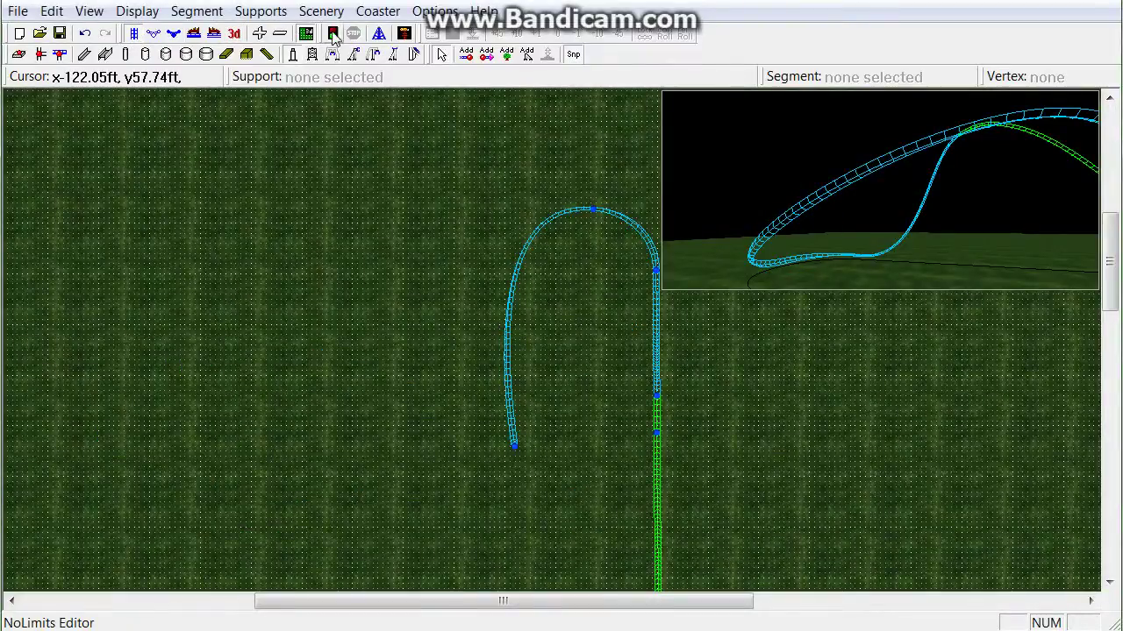
{"action": "left_click", "coordinate": [380, 35]}
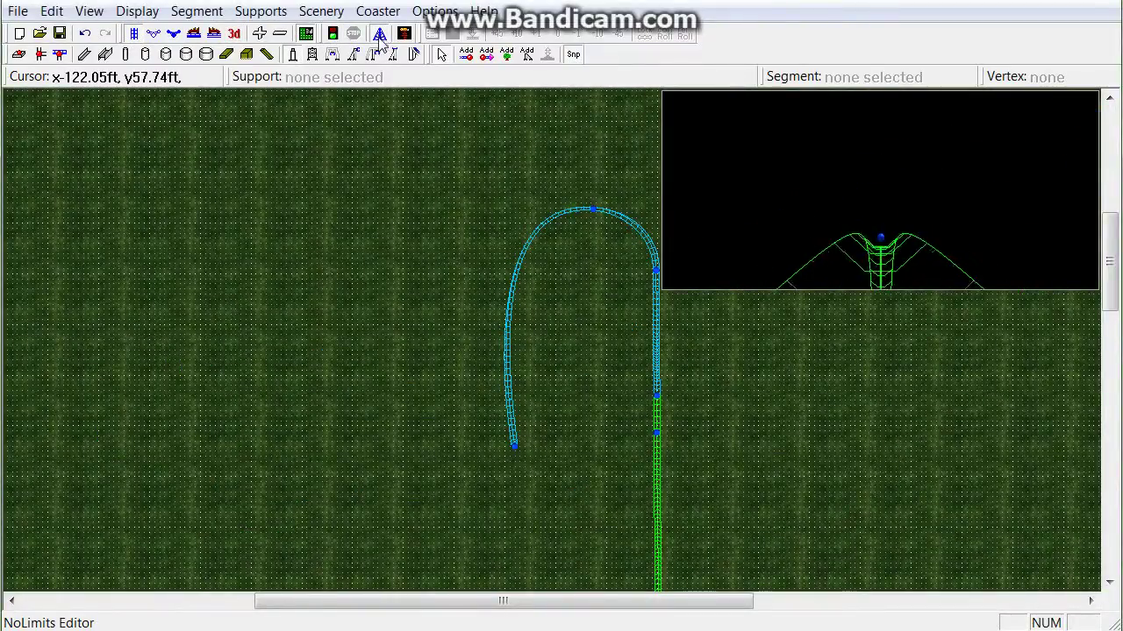